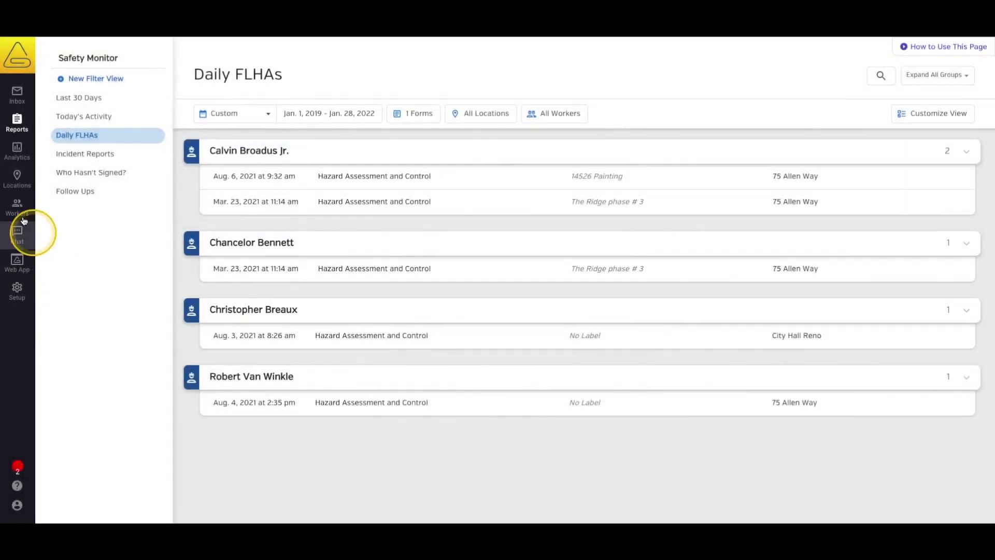
- Open the Locations page from the left sidebar
{"action": "left_click", "coordinate": [17, 179]}
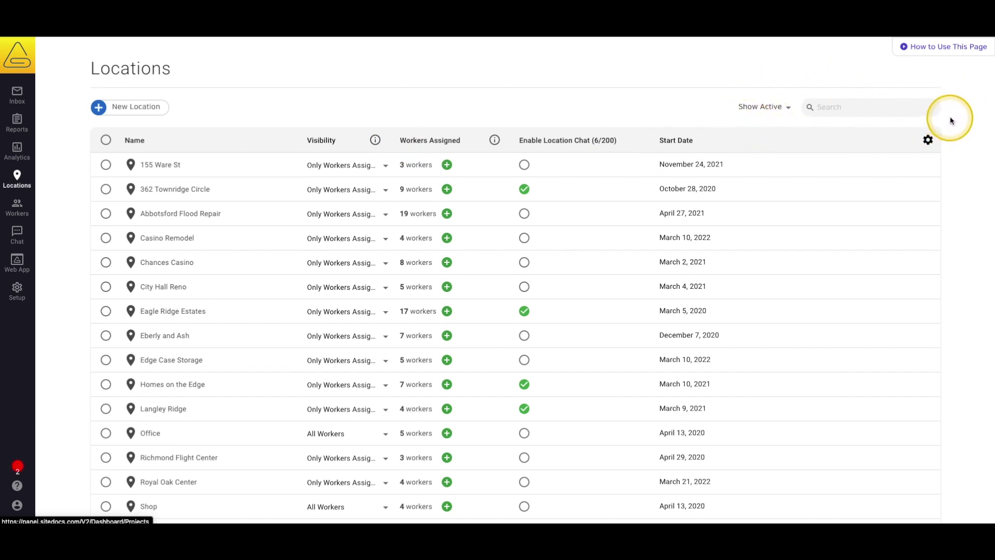
{"action": "left_click", "coordinate": [766, 109]}
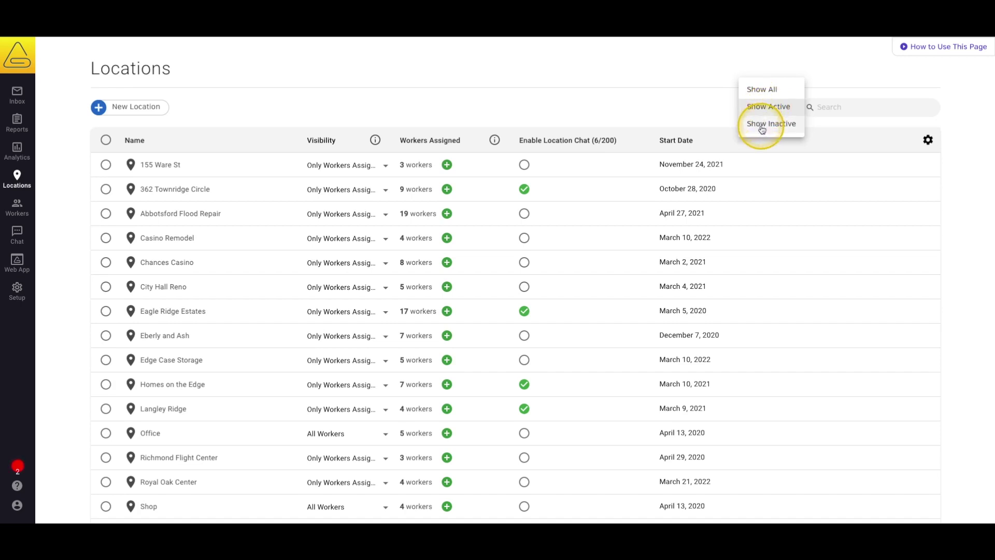
{"action": "left_click", "coordinate": [652, 80]}
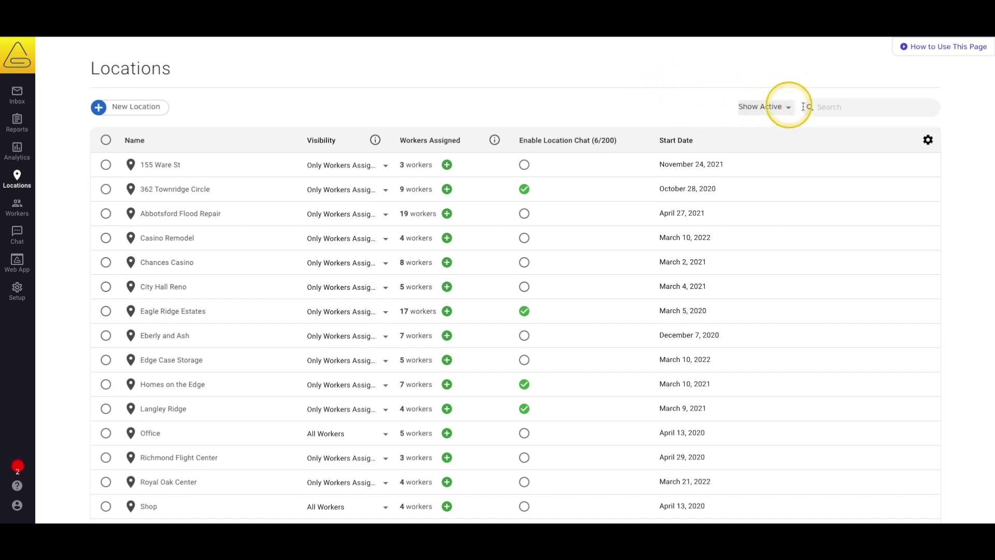
{"action": "left_click", "coordinate": [825, 108]}
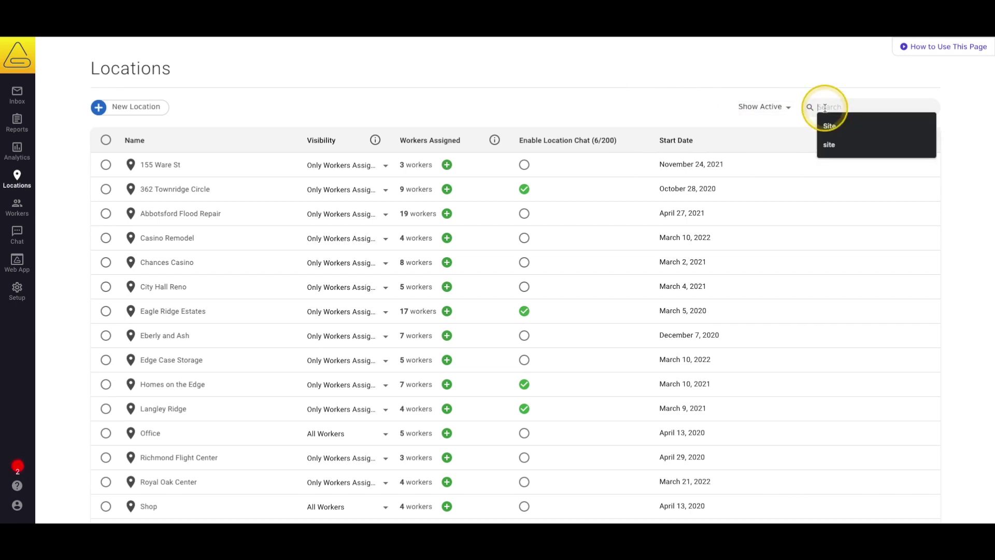
{"action": "type", "text": "Royal"}
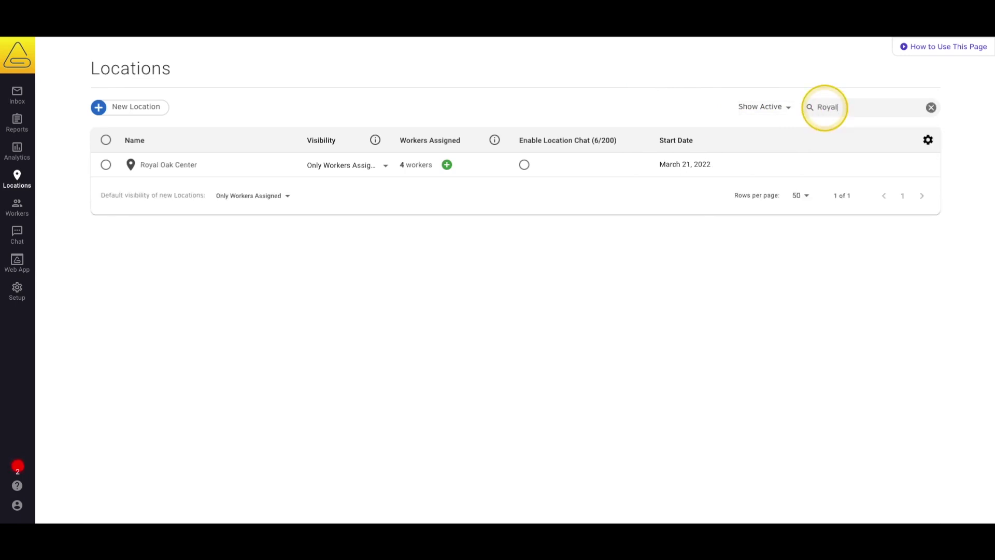
{"action": "left_click", "coordinate": [931, 108]}
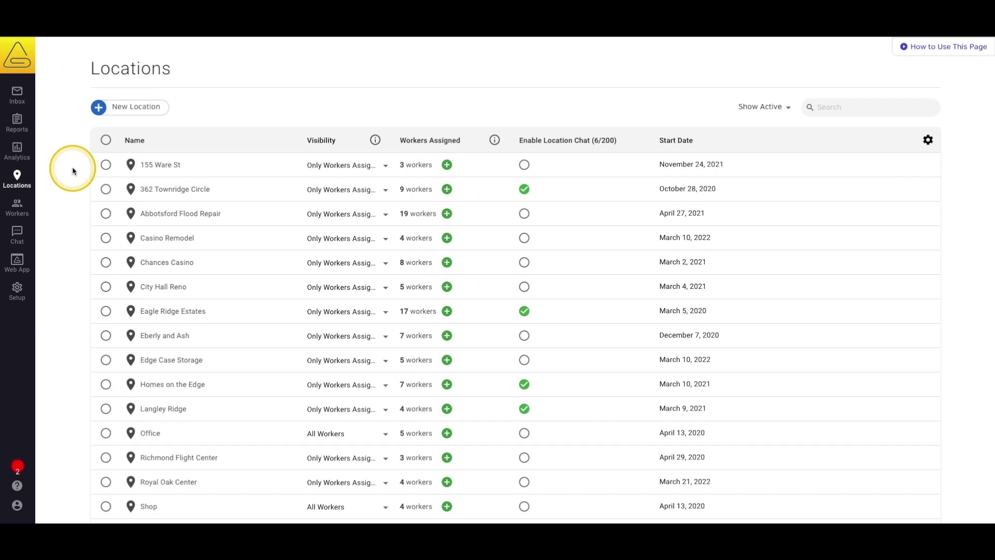
{"action": "left_click", "coordinate": [106, 166]}
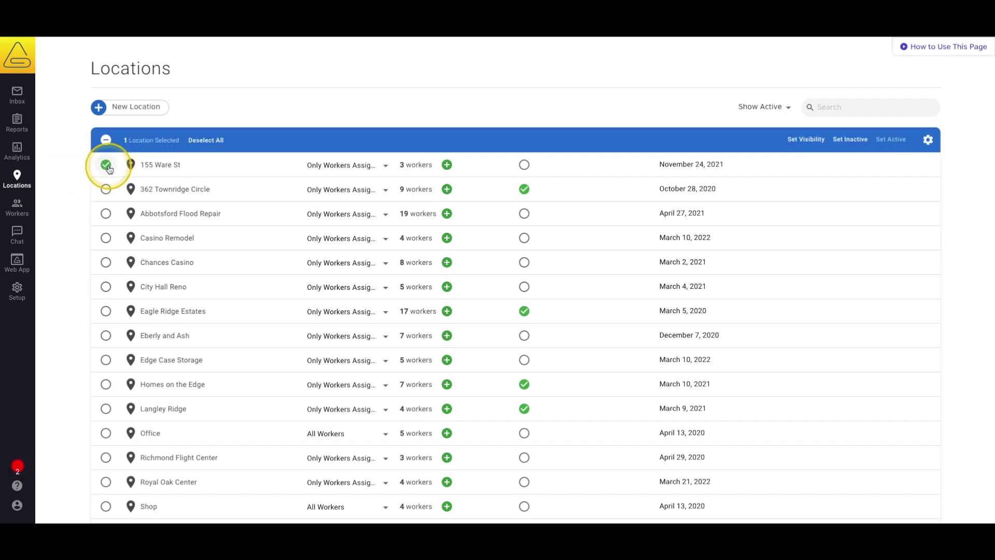
{"action": "left_click", "coordinate": [850, 140]}
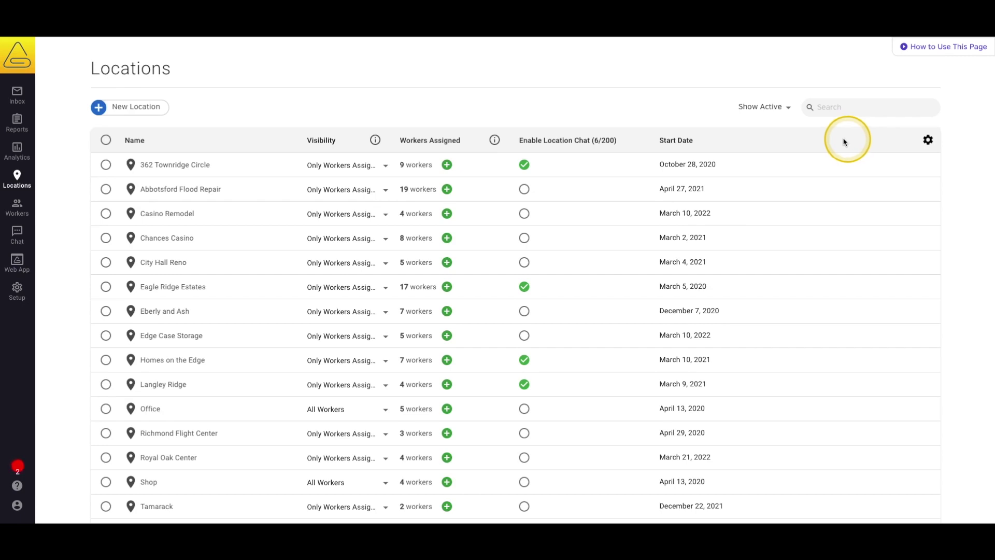
{"action": "left_click", "coordinate": [770, 109]}
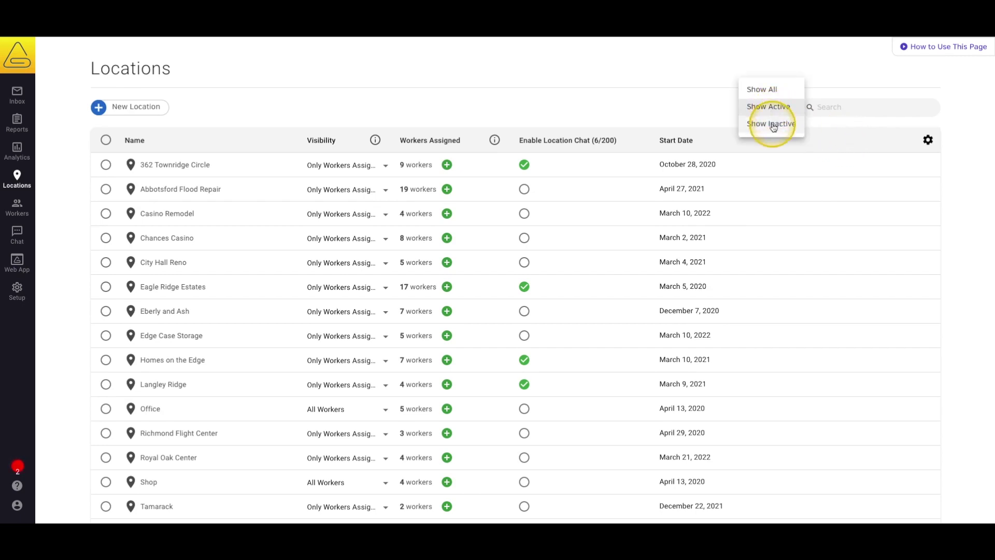
{"action": "left_click", "coordinate": [772, 123]}
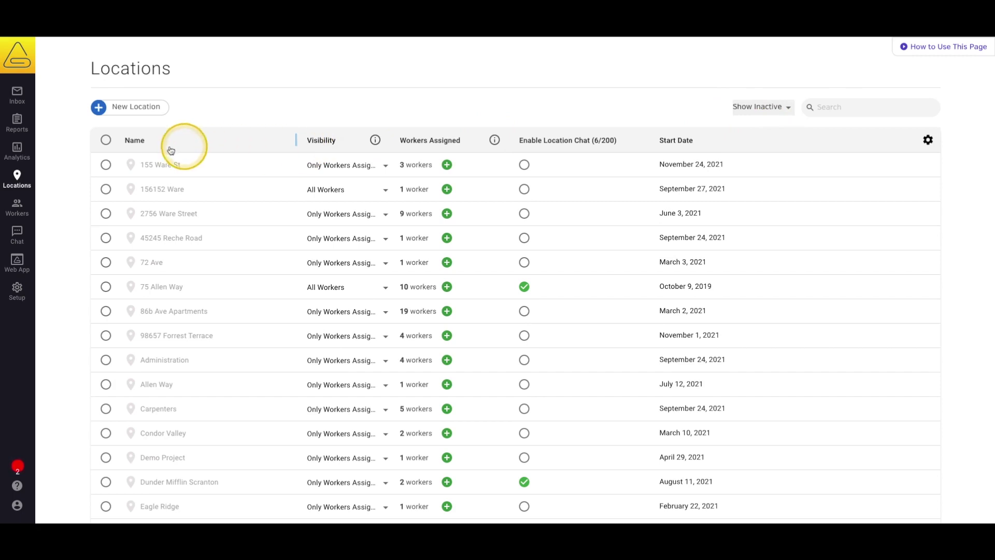
{"action": "left_click", "coordinate": [106, 164]}
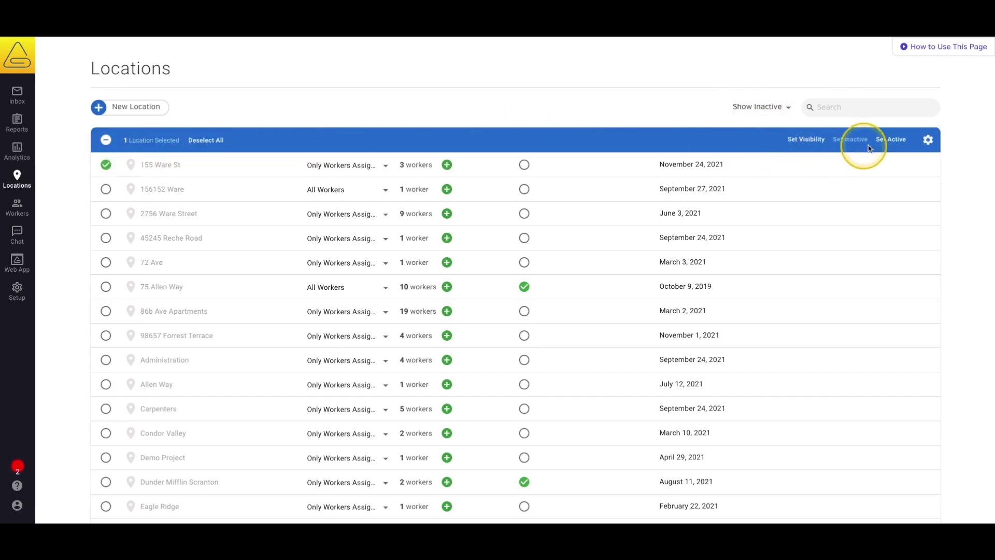
{"action": "left_click", "coordinate": [889, 139]}
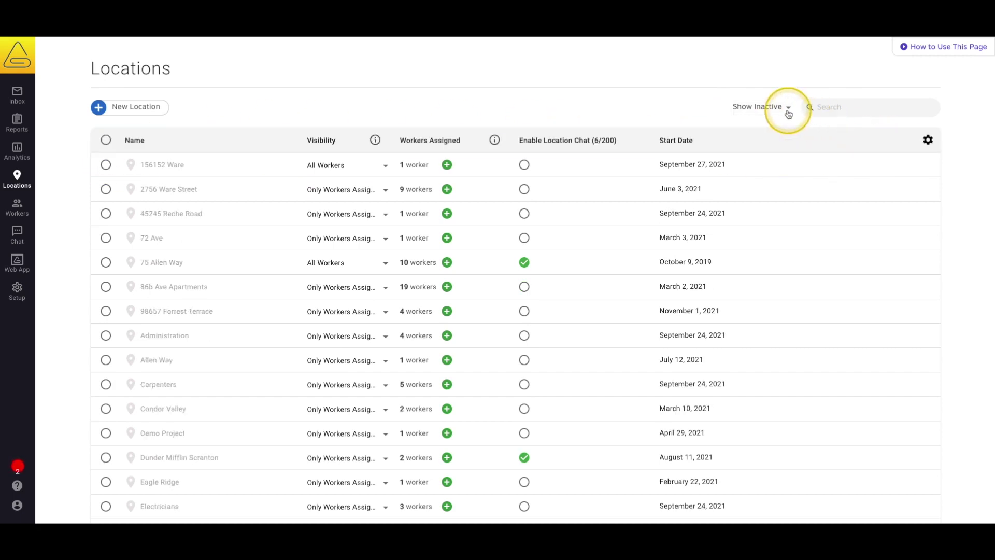
{"action": "left_click", "coordinate": [785, 108]}
{"action": "left_click", "coordinate": [772, 91]}
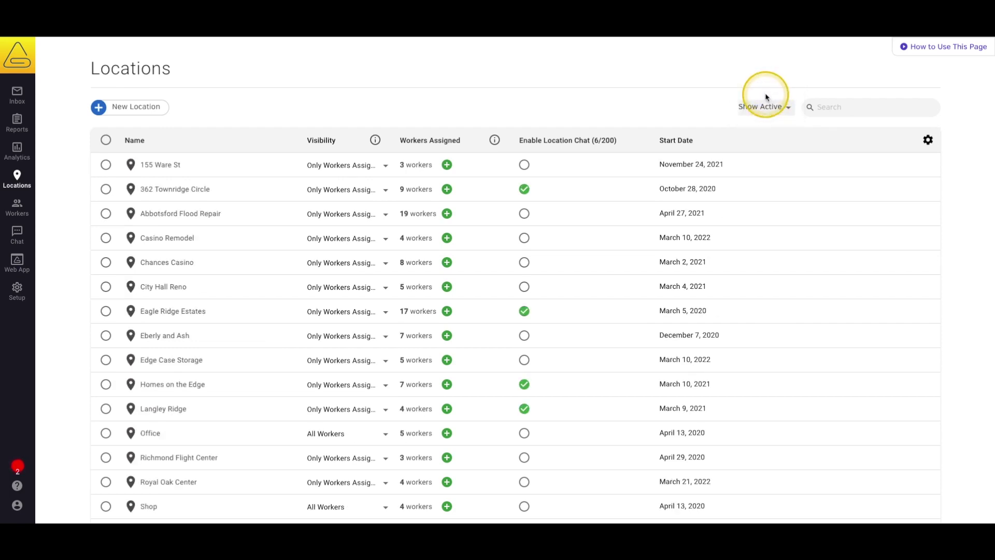
{"action": "left_click", "coordinate": [144, 109]}
- Create a location named 'Condor Valey Homes' with Create and Edit, ready to edit its name
{"action": "type", "text": "Condor"}
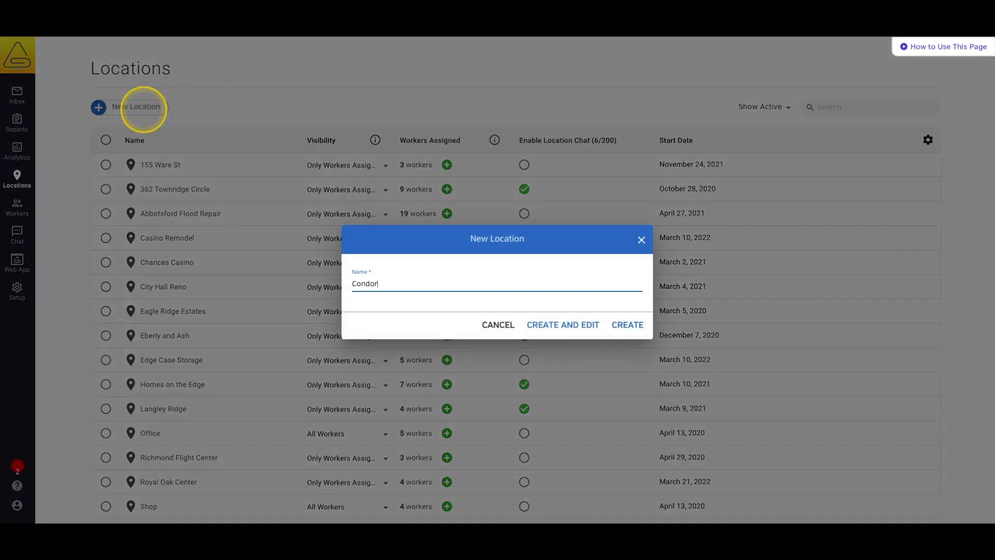
{"action": "type", "text": " Valey Homes"}
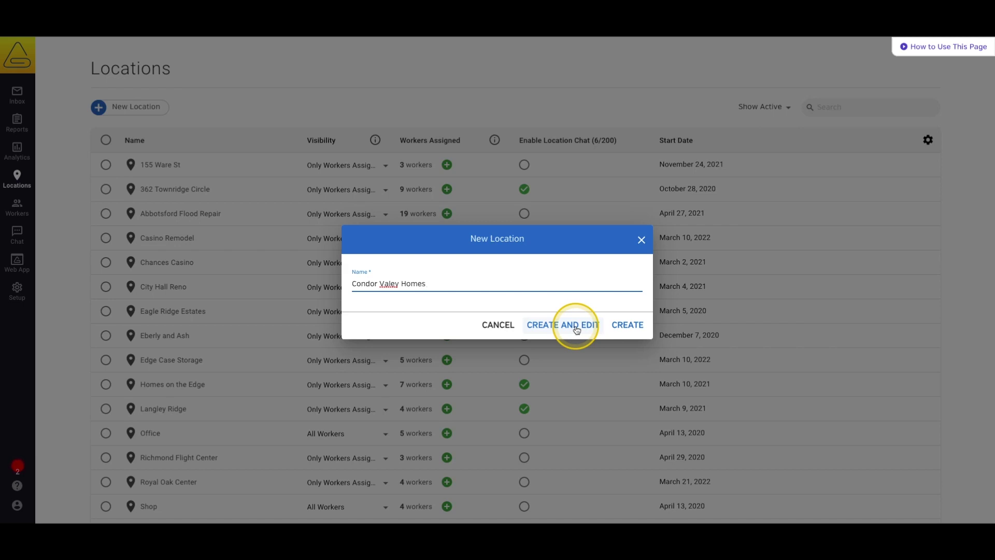
{"action": "left_click", "coordinate": [624, 327]}
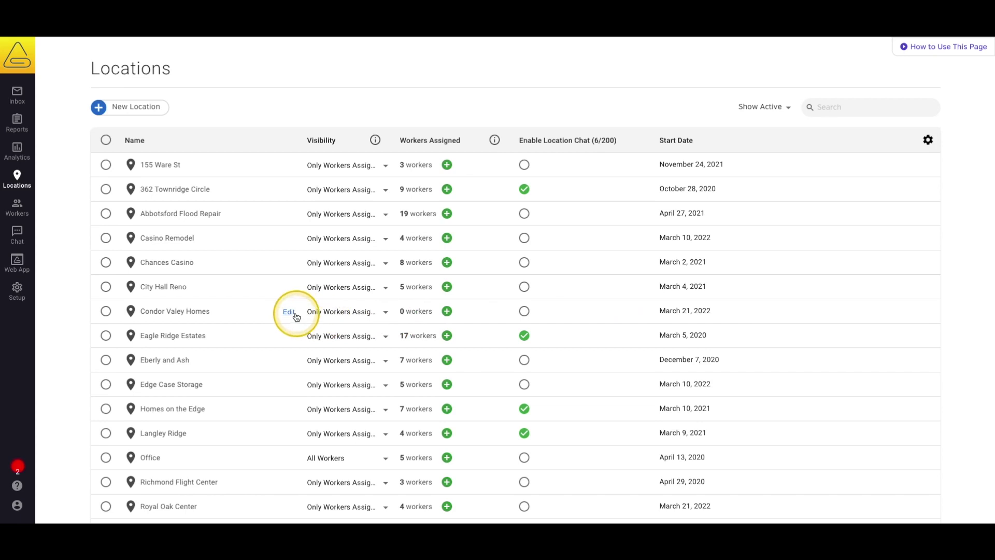
{"action": "left_click", "coordinate": [290, 313]}
- Delete 'Homes' and add the missing 'l' so the location is named 'Condor Valley'
{"action": "left_click", "coordinate": [194, 310]}
{"action": "double_click", "coordinate": [194, 310]}
{"action": "key", "text": "BackSpace"}
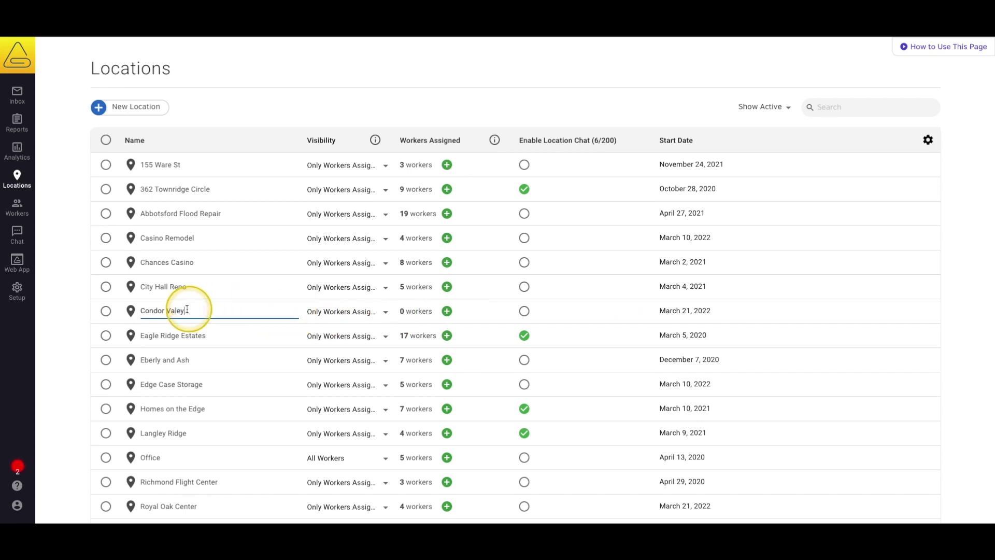
{"action": "type", "text": "l"}
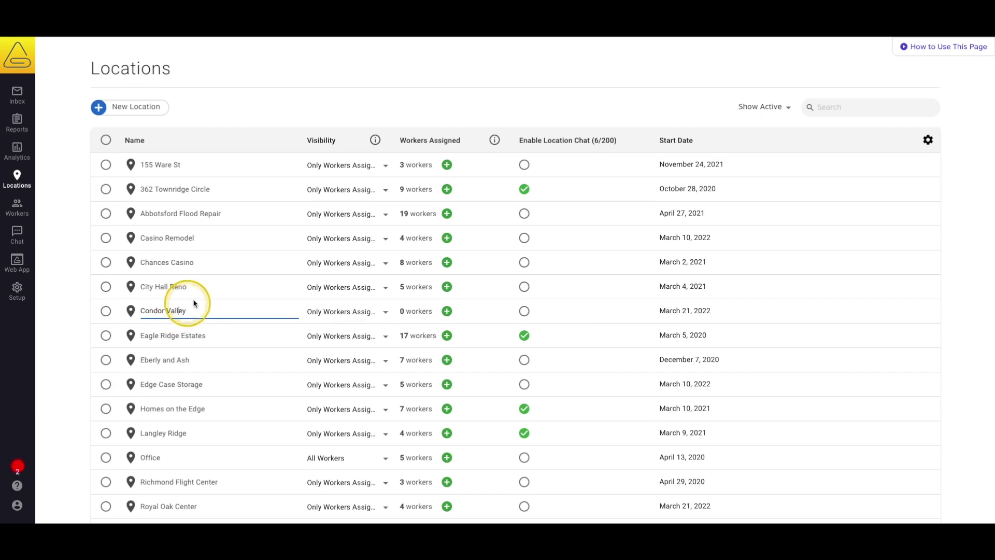
{"action": "left_click", "coordinate": [255, 109]}
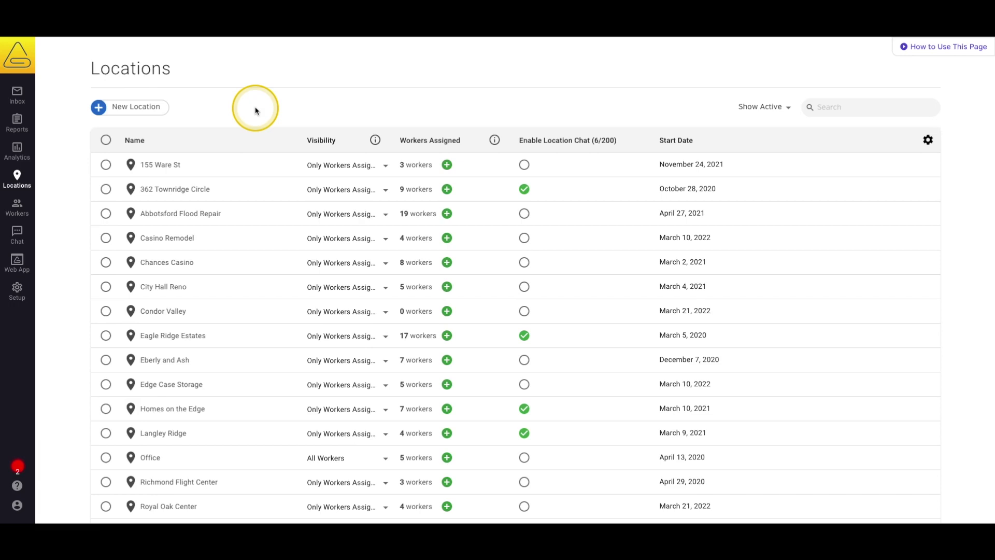
{"action": "left_click", "coordinate": [328, 314]}
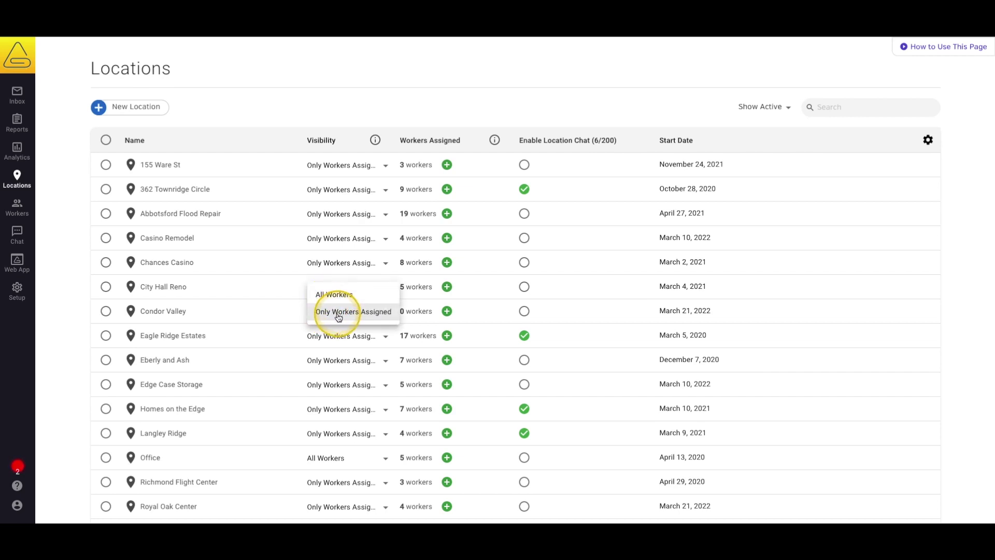
- Change Condor Valley's visibility from All Workers to Only Workers Assigned
{"action": "left_click", "coordinate": [323, 294]}
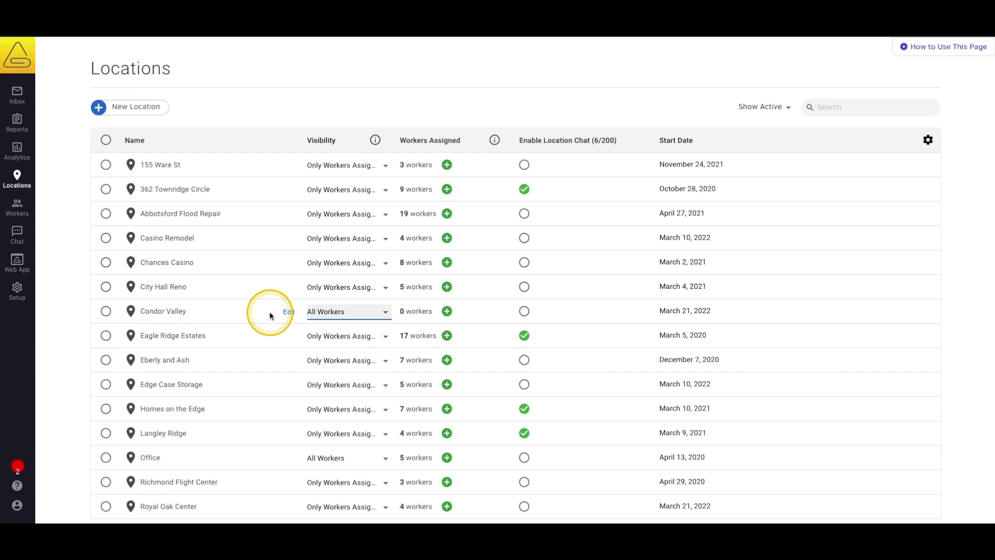
{"action": "left_click", "coordinate": [317, 311]}
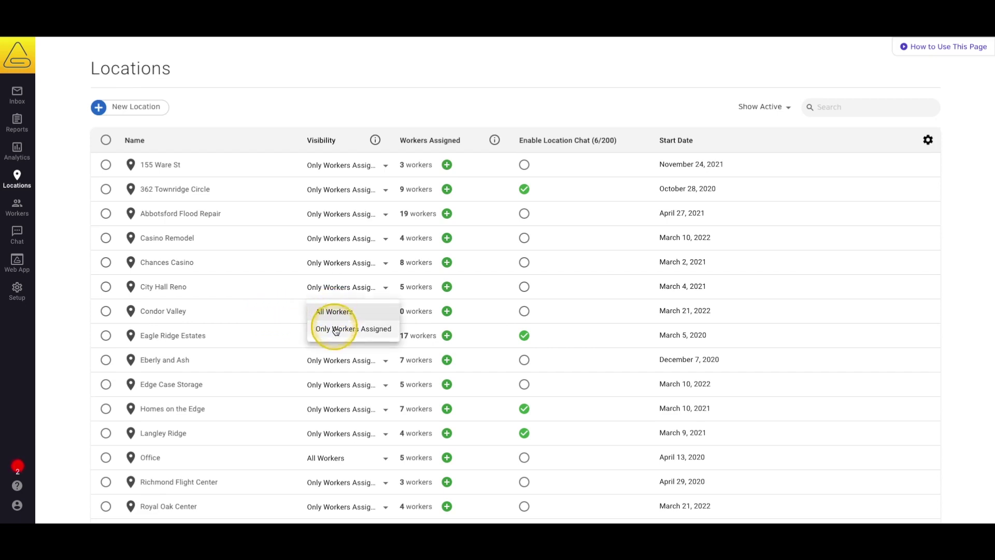
{"action": "left_click", "coordinate": [324, 332]}
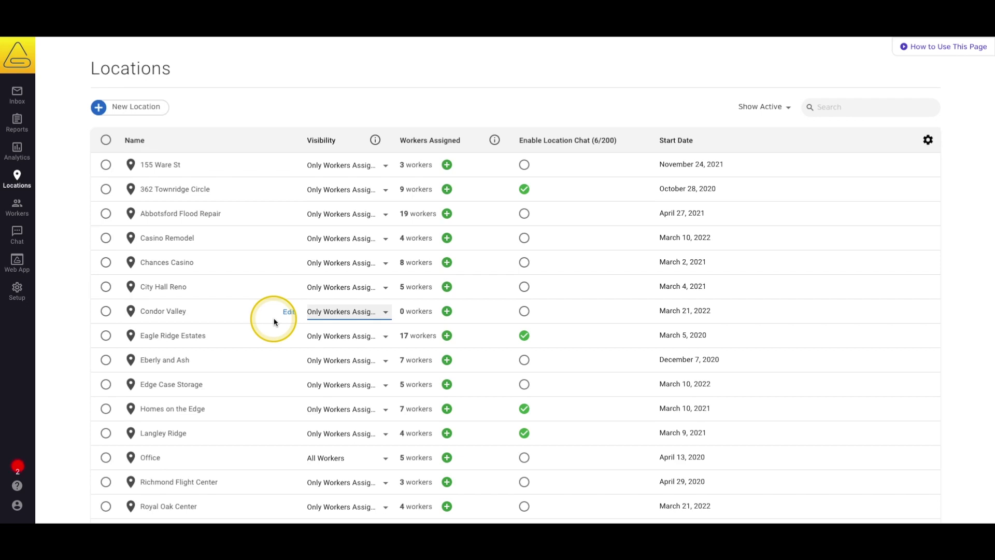
{"action": "scroll", "coordinate": [274, 321], "scroll_direction": "down", "scroll_amount": 3}
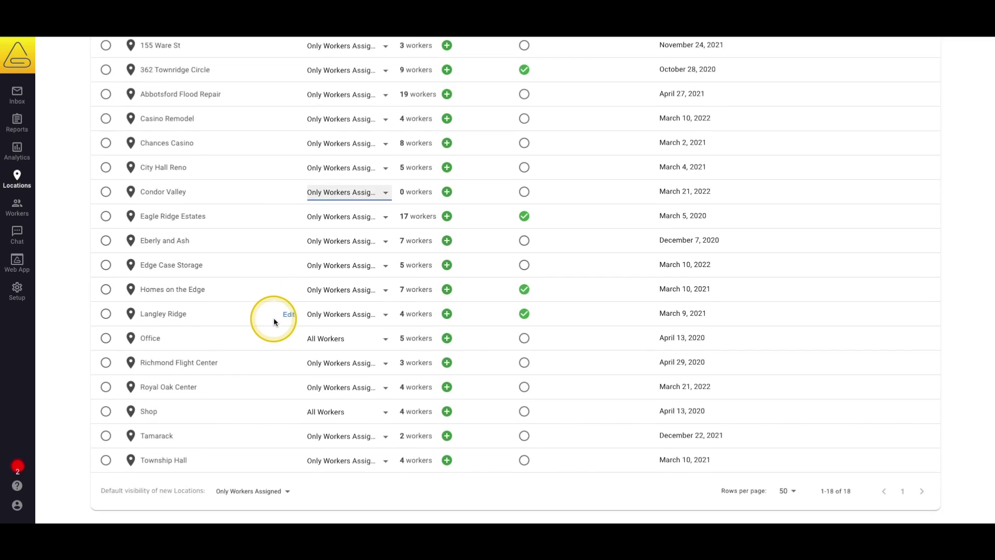
{"action": "left_click", "coordinate": [250, 490]}
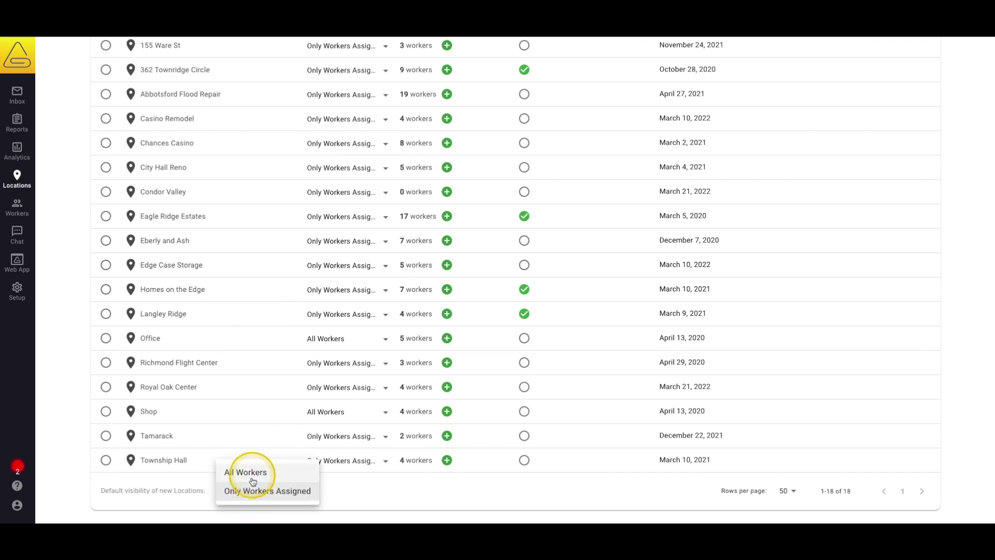
{"action": "left_click", "coordinate": [345, 494]}
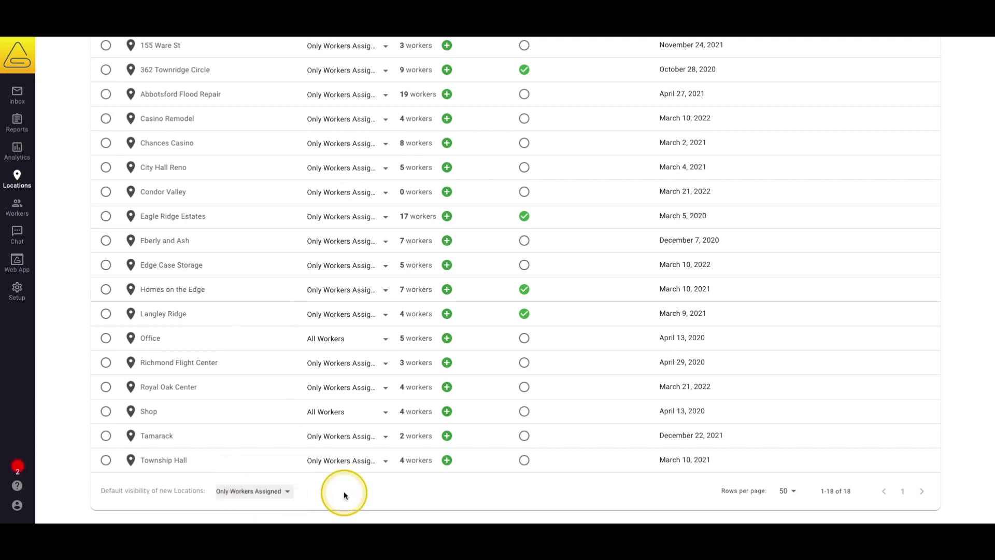
{"action": "scroll", "coordinate": [343, 491], "scroll_direction": "up", "scroll_amount": 3}
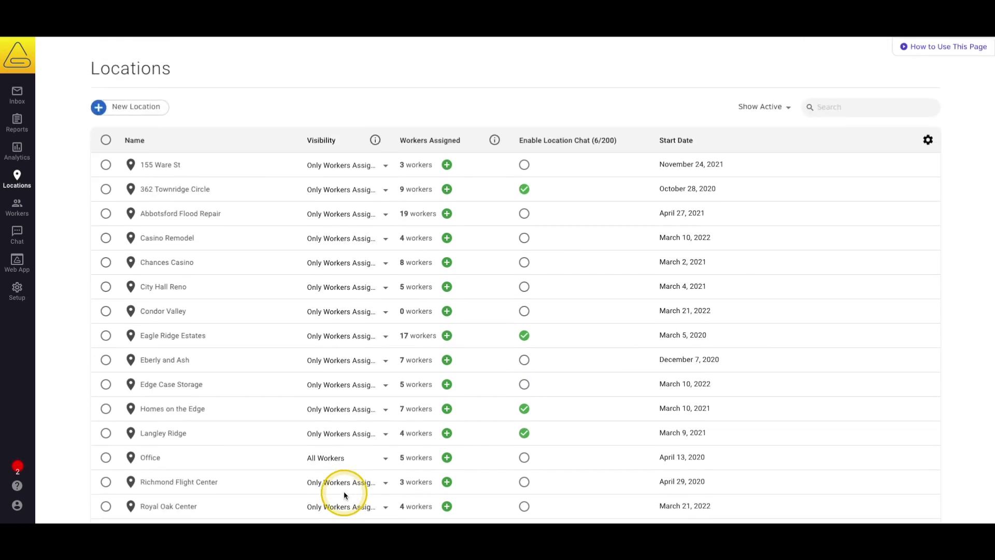
- Bulk-set the four selected locations to Only Workers Assigned visibility, then clear the selection
{"action": "left_click", "coordinate": [106, 359]}
{"action": "left_click", "coordinate": [105, 334]}
{"action": "left_click", "coordinate": [105, 311]}
{"action": "left_click", "coordinate": [106, 286]}
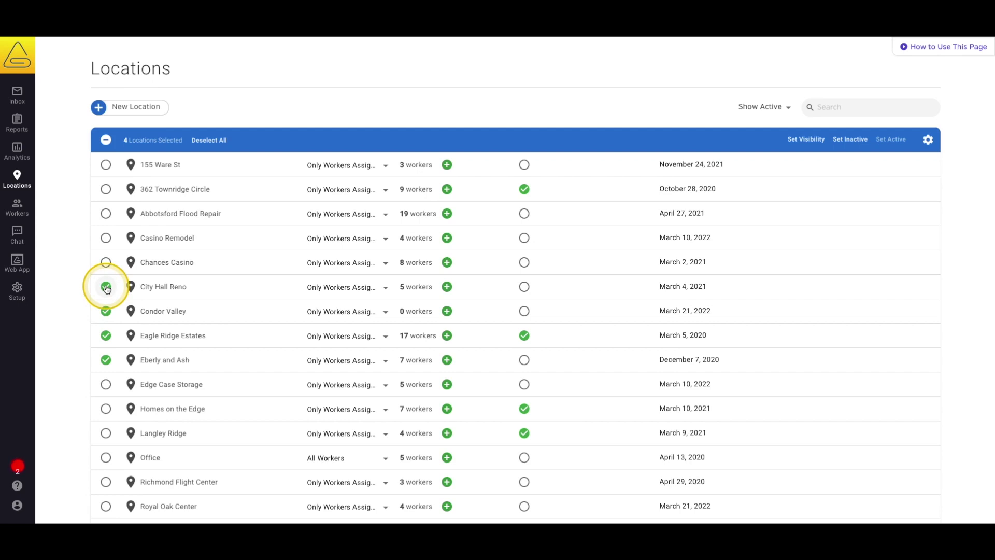
{"action": "left_click", "coordinate": [810, 143]}
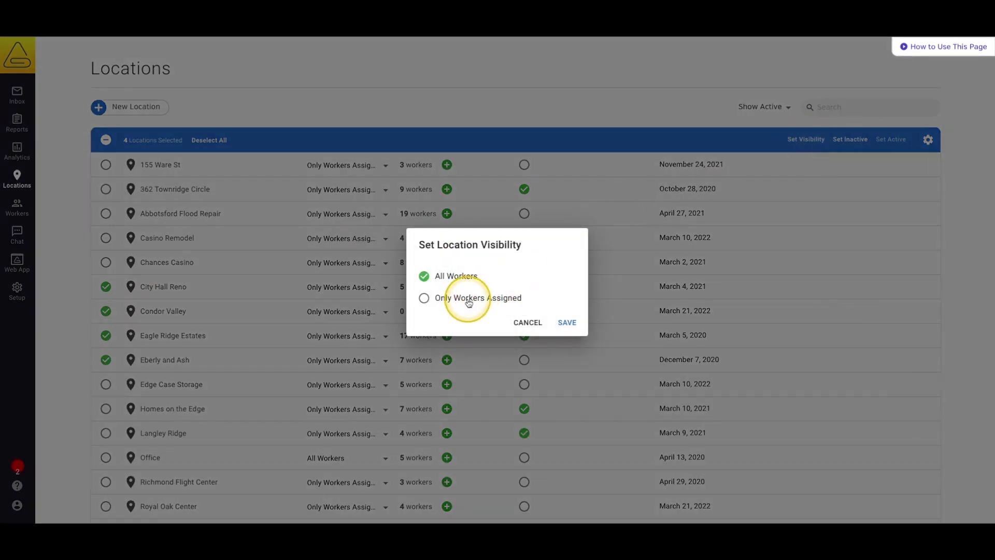
{"action": "left_click", "coordinate": [469, 299]}
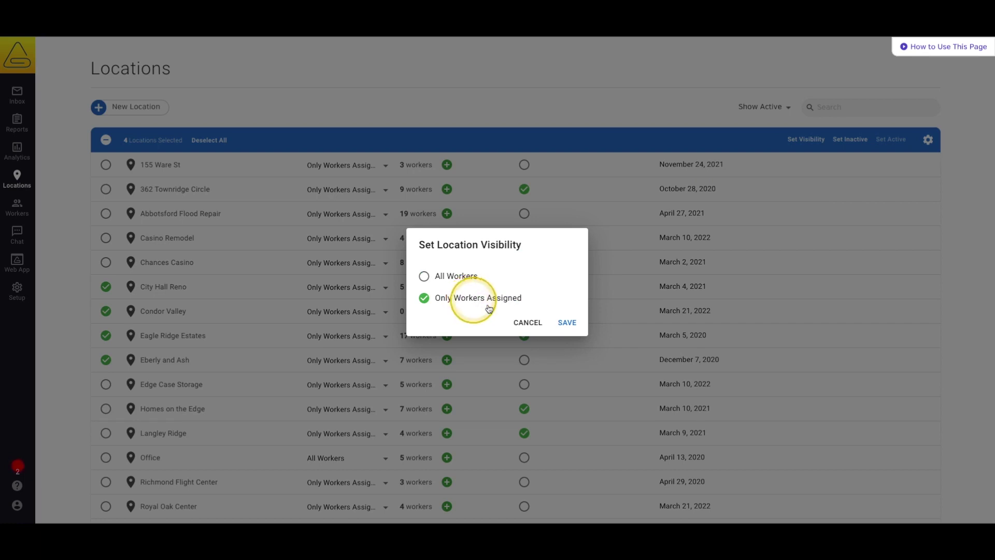
{"action": "left_click", "coordinate": [567, 323]}
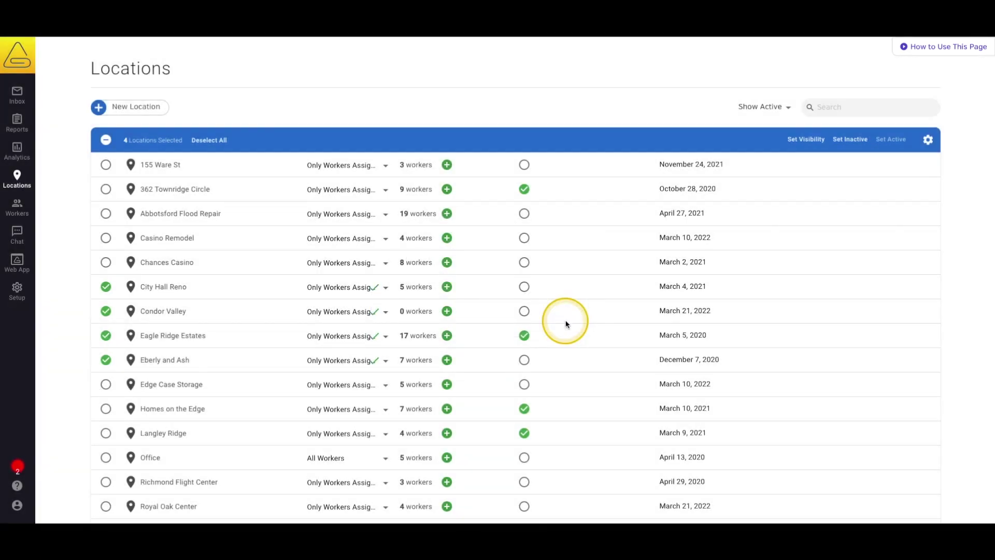
{"action": "left_click", "coordinate": [106, 141]}
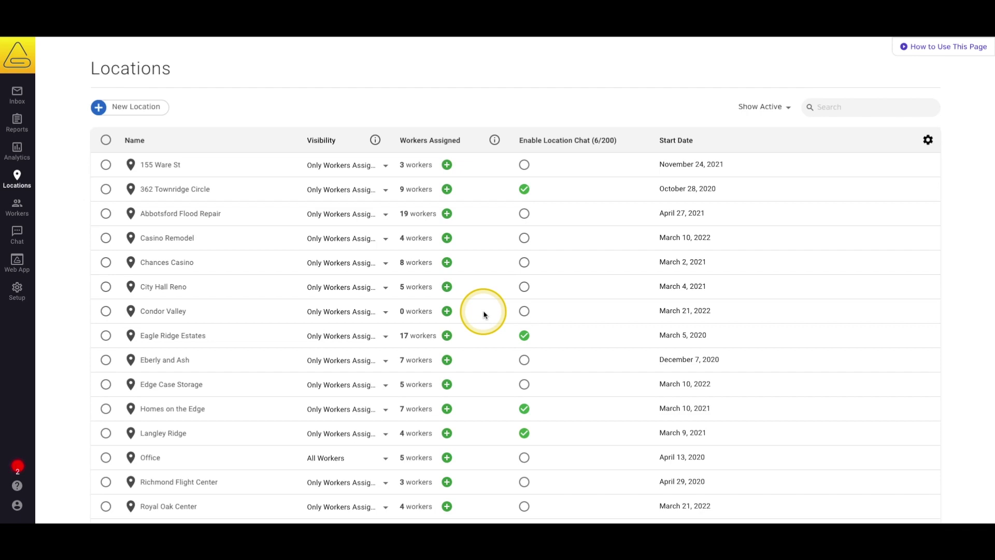
- Tick five workers in Condor Valley's Assign Workers list and confirm the assignment
{"action": "left_click", "coordinate": [448, 311]}
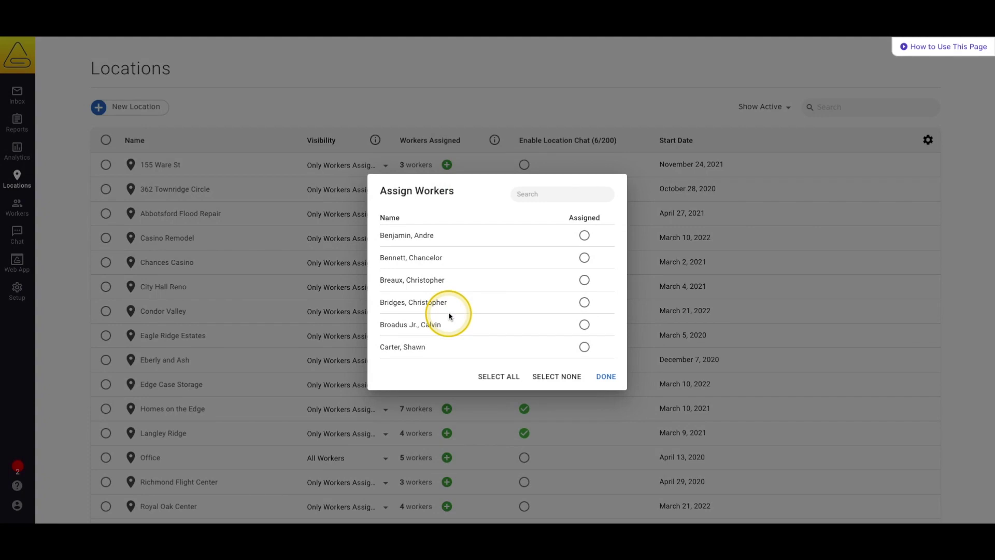
{"action": "left_click", "coordinate": [583, 257]}
{"action": "left_click", "coordinate": [586, 326]}
{"action": "scroll", "coordinate": [586, 332], "scroll_direction": "down", "scroll_amount": 5}
{"action": "left_click", "coordinate": [585, 337]}
{"action": "left_click", "coordinate": [583, 313]}
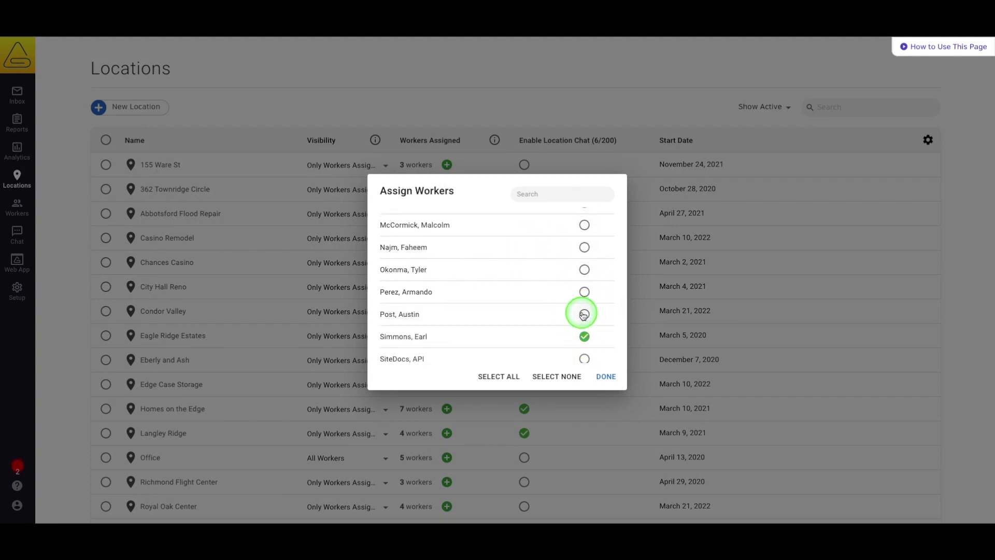
{"action": "left_click", "coordinate": [605, 377]}
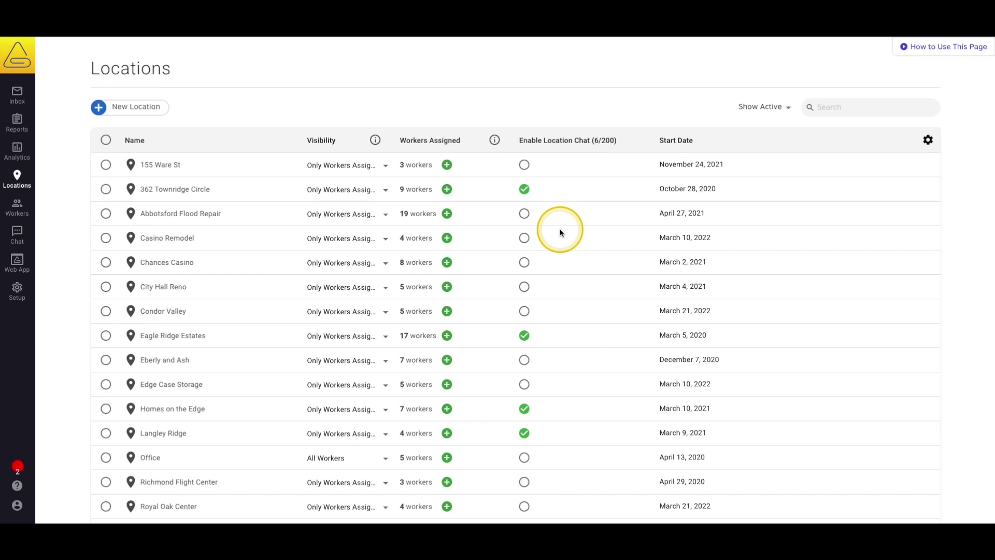
- Enable location chat for Condor Valley, Chances Casino and Casino Remodel, then open Condor Valley's details
{"action": "left_click", "coordinate": [524, 311]}
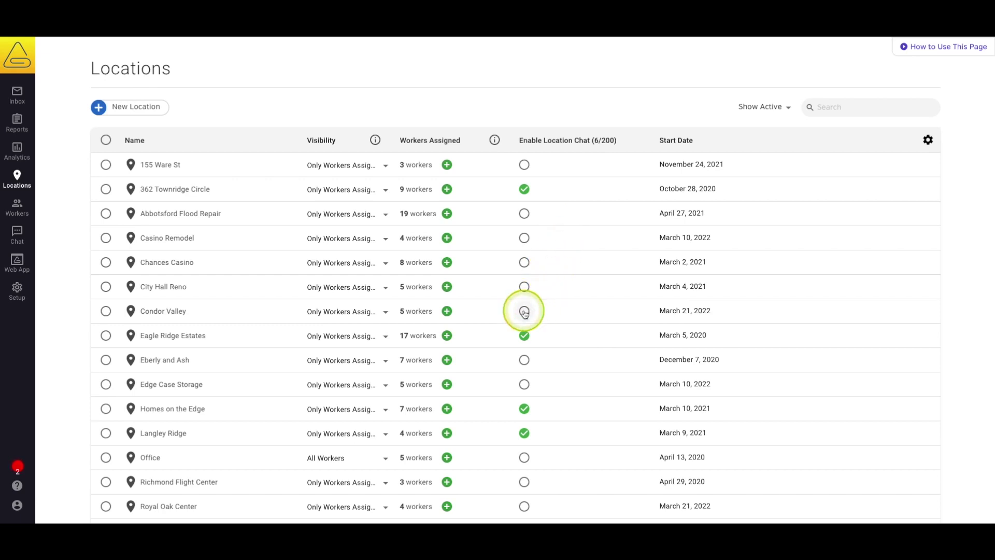
{"action": "left_click", "coordinate": [524, 262]}
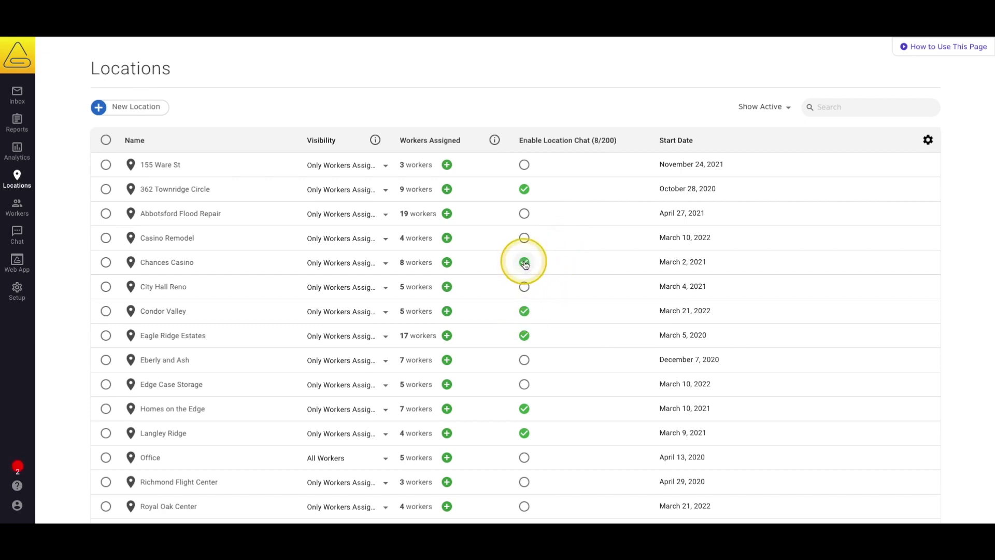
{"action": "left_click", "coordinate": [524, 238]}
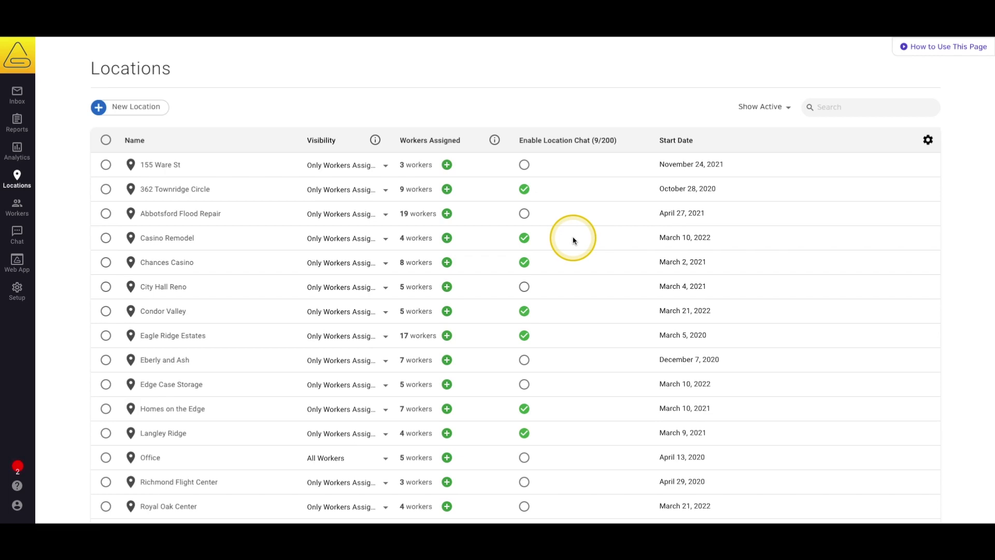
{"action": "left_click", "coordinate": [168, 316]}
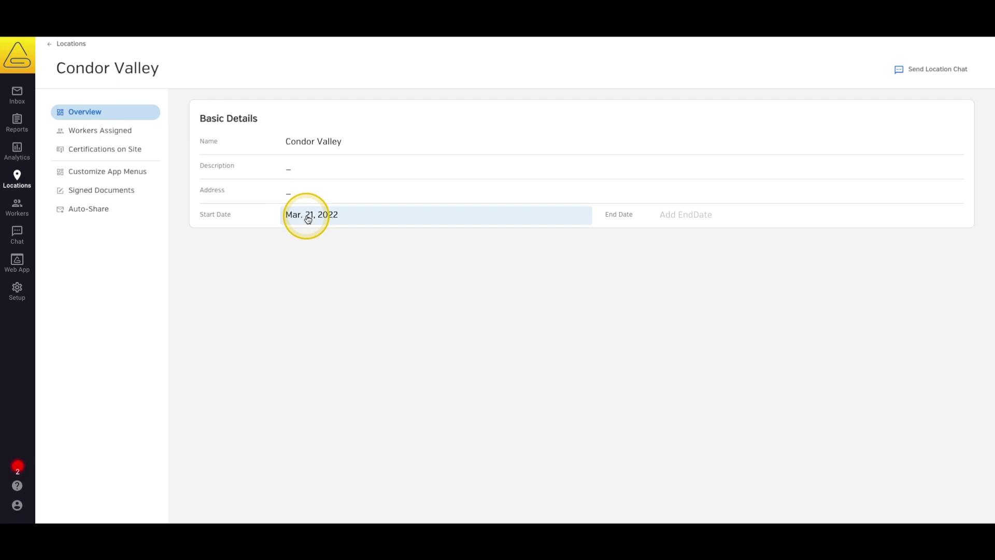
- Leave Condor Valley's end date blank and view its Workers Assigned list
{"action": "left_click", "coordinate": [680, 218]}
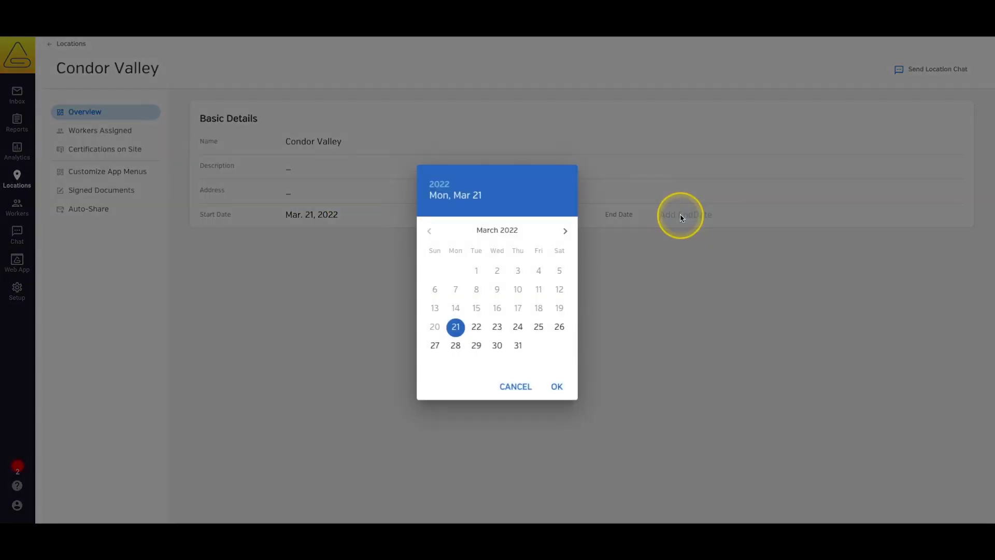
{"action": "left_click", "coordinate": [528, 392]}
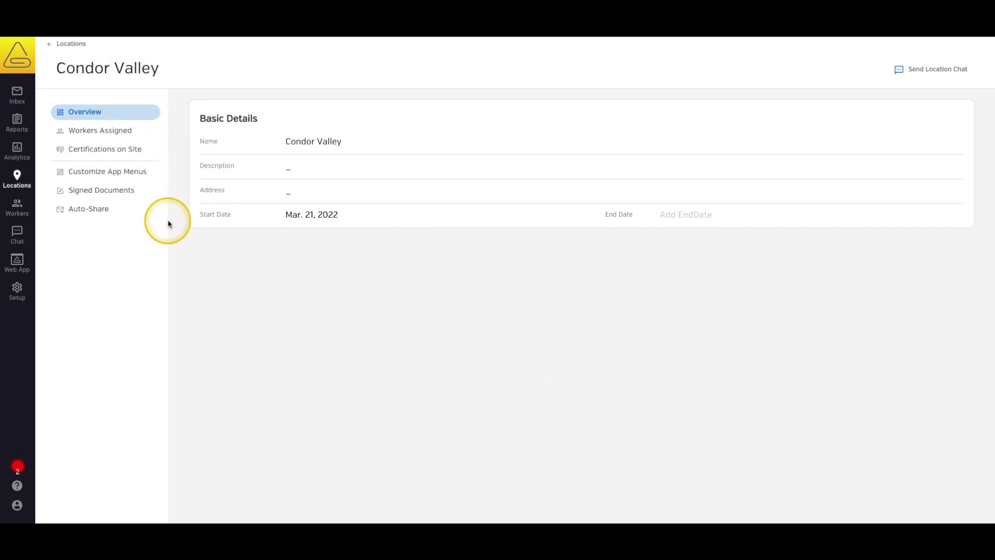
{"action": "left_click", "coordinate": [109, 133]}
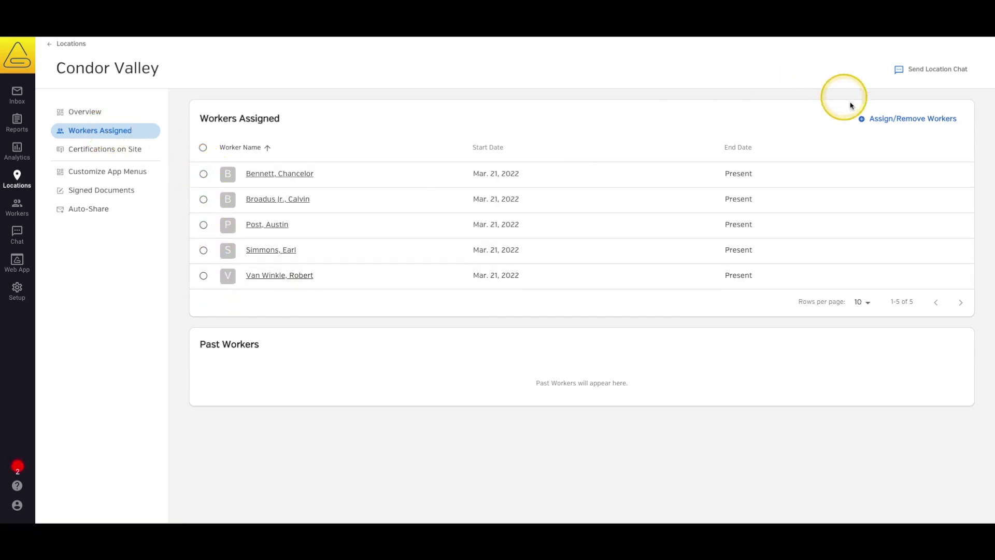
- Add one more worker to Condor Valley's assignments
{"action": "left_click", "coordinate": [897, 118]}
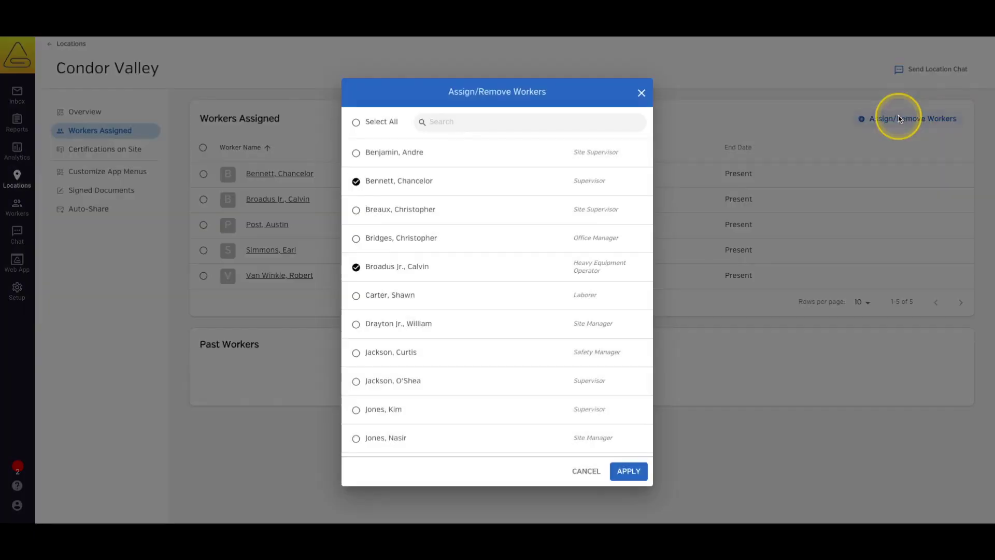
{"action": "left_click", "coordinate": [394, 328]}
{"action": "left_click", "coordinate": [630, 472]}
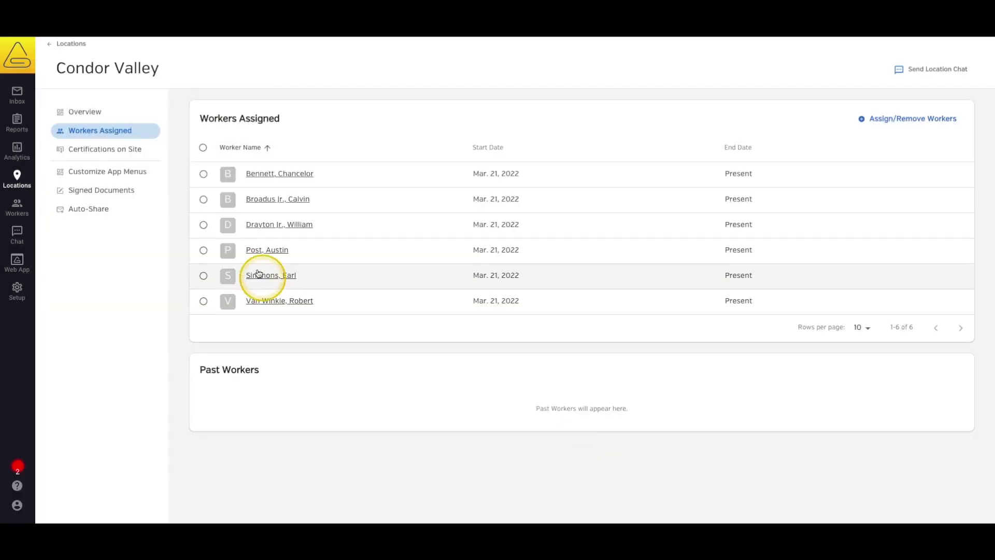
- Remove one worker from Condor Valley so they move to Past Workers
{"action": "left_click", "coordinate": [203, 224]}
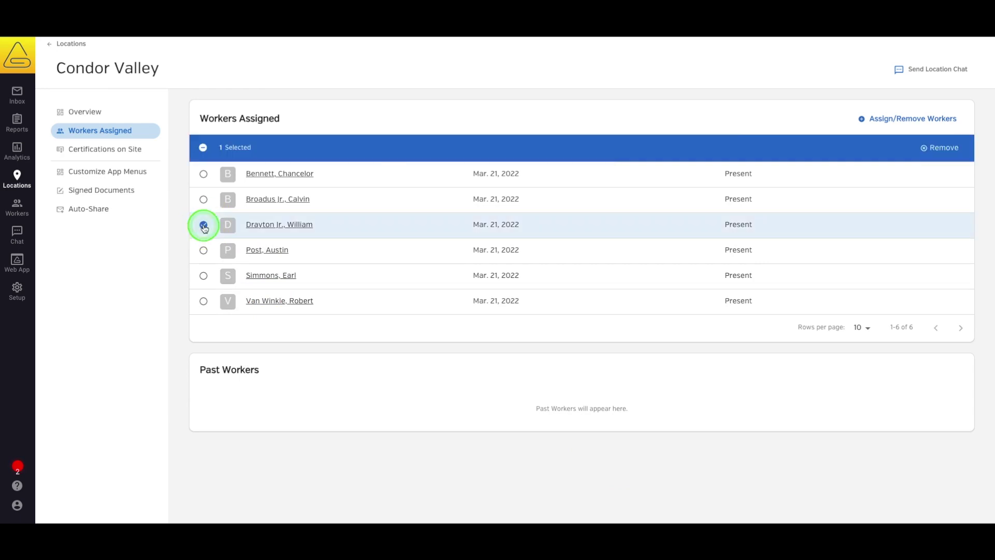
{"action": "left_click", "coordinate": [938, 148]}
{"action": "left_click", "coordinate": [625, 323]}
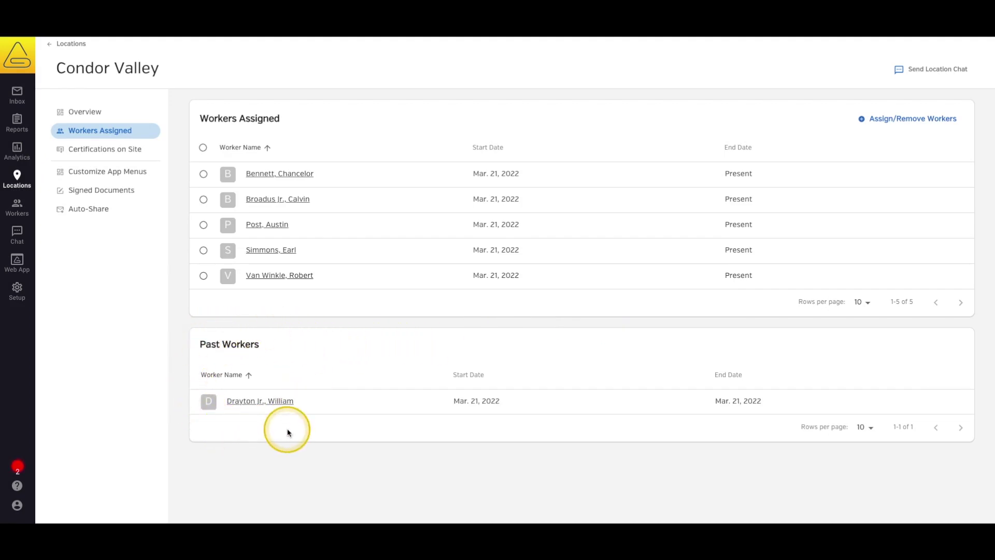
{"action": "left_click", "coordinate": [104, 152]}
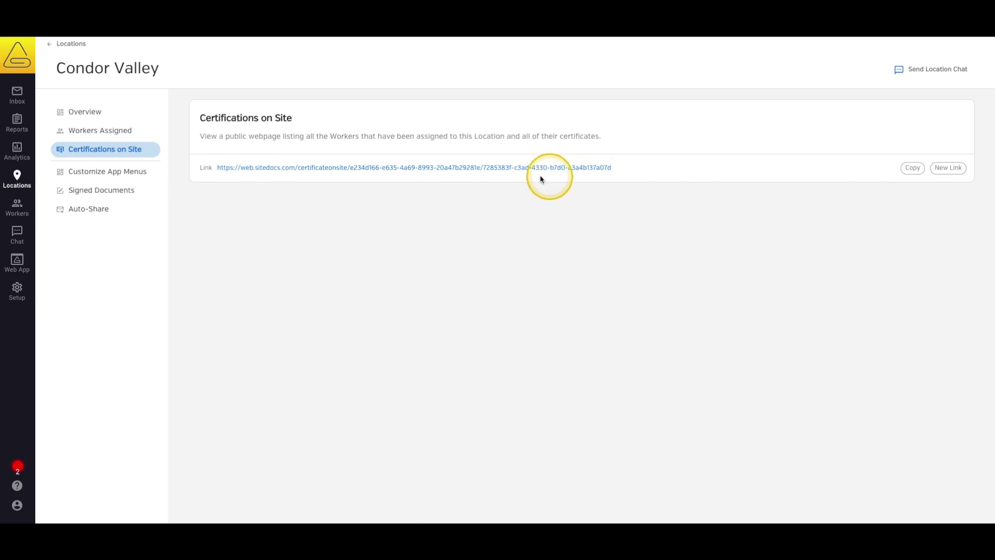
- Browse Condor Valley's public certifications webpage and switch it to grid view
{"action": "left_click", "coordinate": [507, 168]}
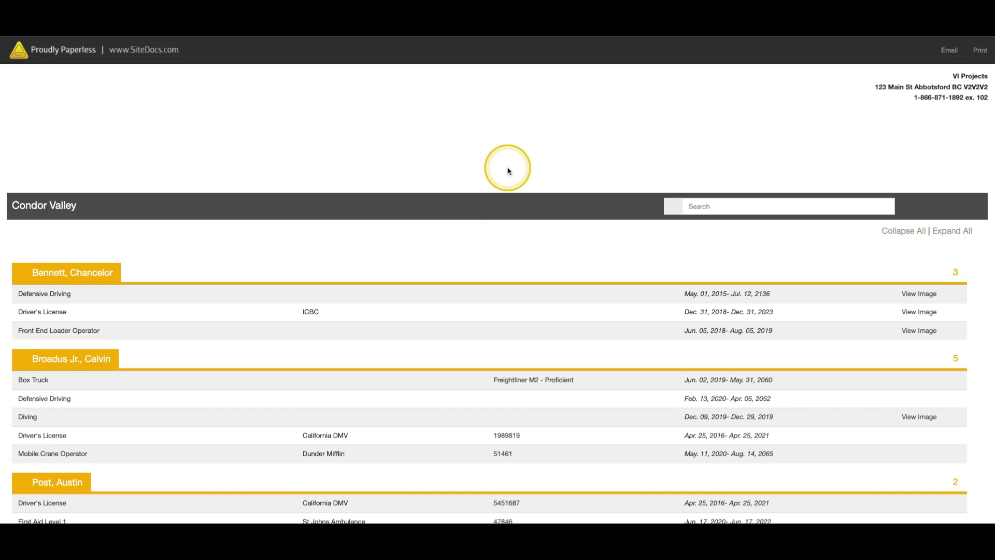
{"action": "scroll", "coordinate": [505, 212], "scroll_direction": "down", "scroll_amount": 5}
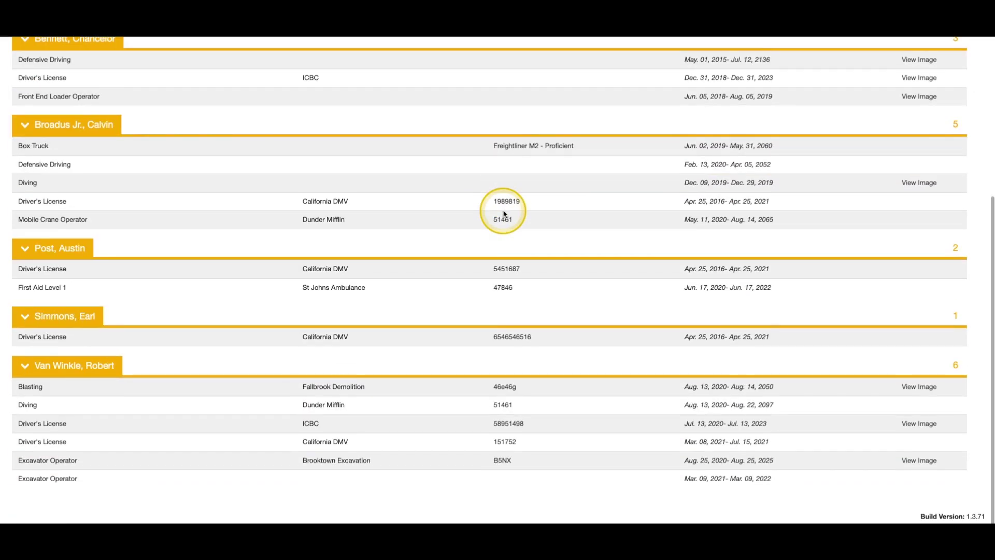
{"action": "scroll", "coordinate": [504, 213], "scroll_direction": "up", "scroll_amount": 5}
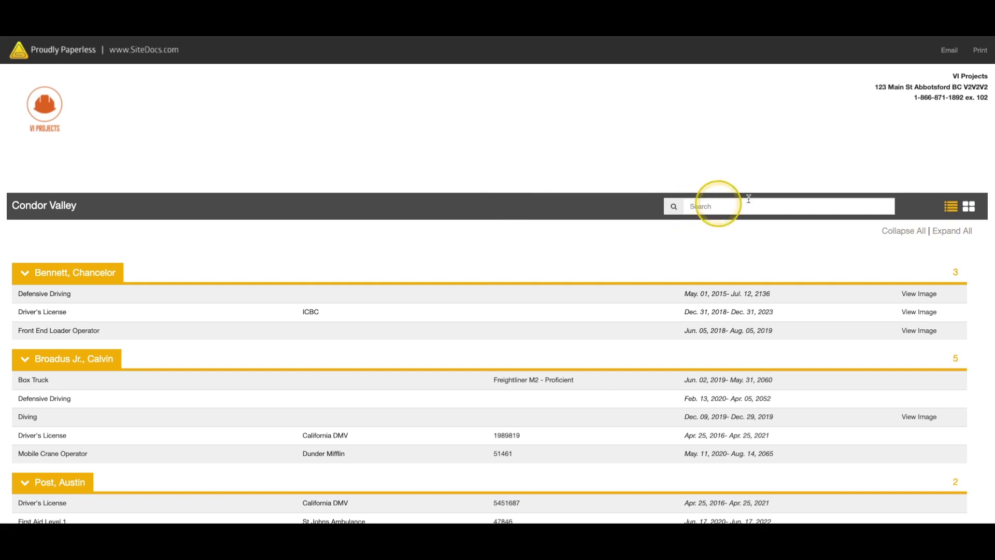
{"action": "left_click", "coordinate": [969, 209]}
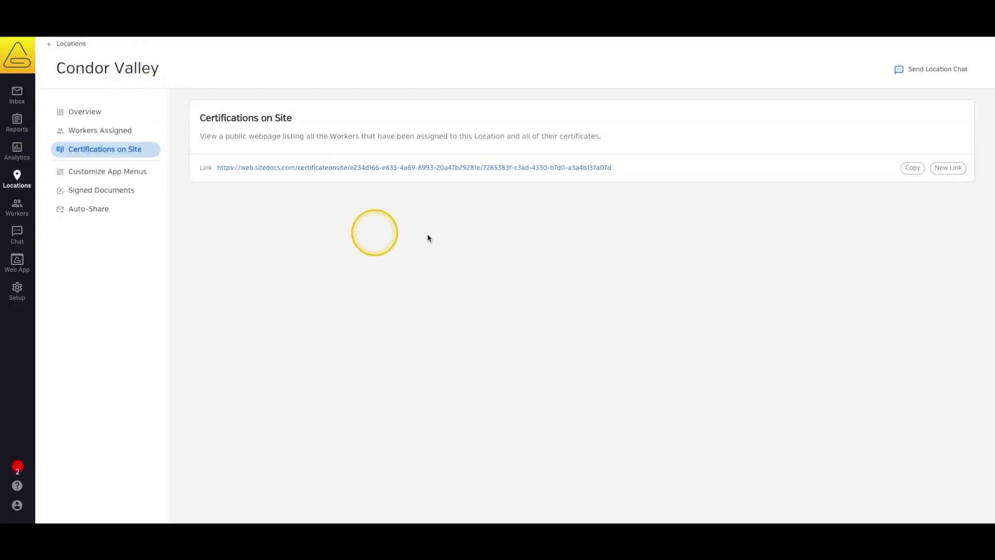
- Generate a new public certifications link for Condor Valley
{"action": "left_click", "coordinate": [949, 169]}
{"action": "left_click", "coordinate": [951, 171]}
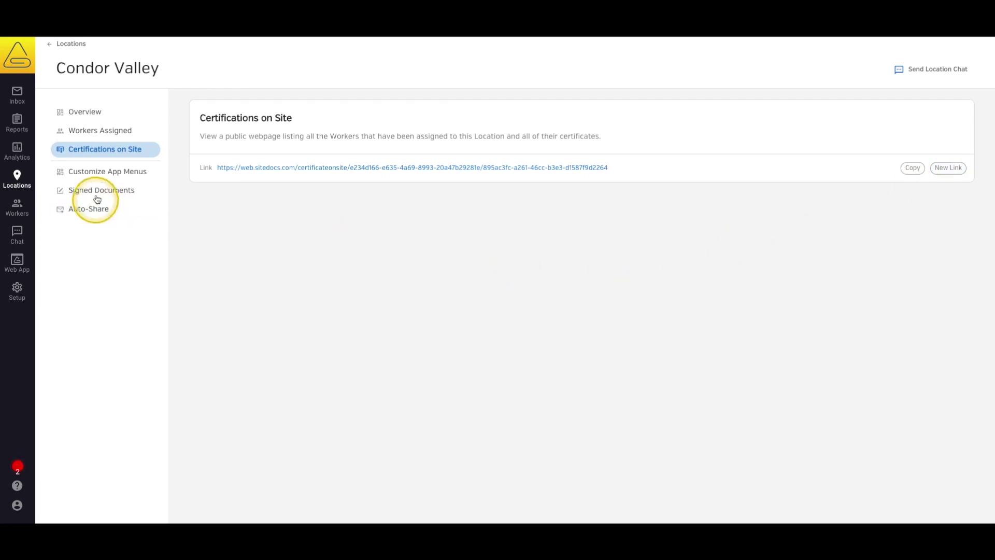
{"action": "left_click", "coordinate": [97, 178]}
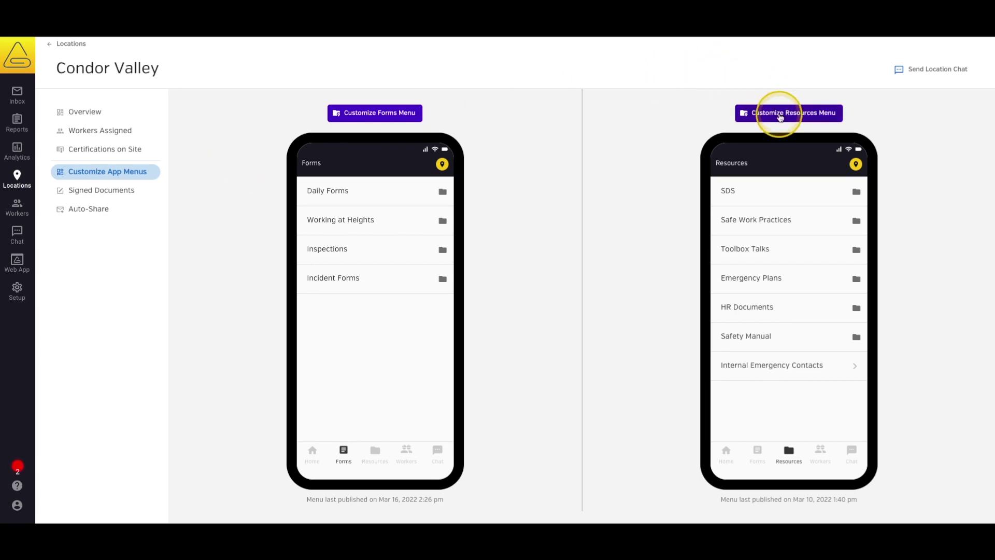
- Add the Key Contacts resource from HR Documents into the Emergency Plans folder
{"action": "left_click", "coordinate": [780, 116]}
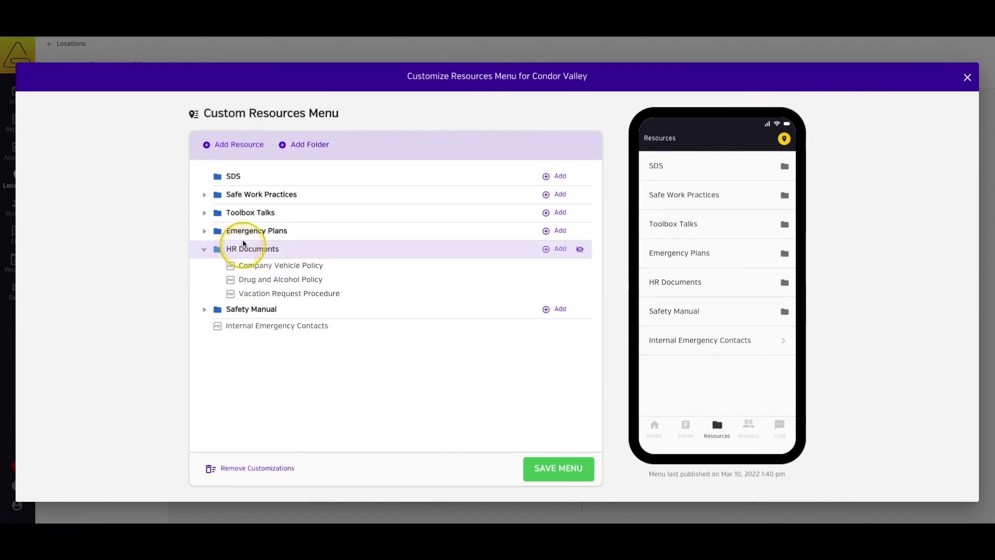
{"action": "left_click", "coordinate": [204, 231]}
{"action": "left_click", "coordinate": [558, 232]}
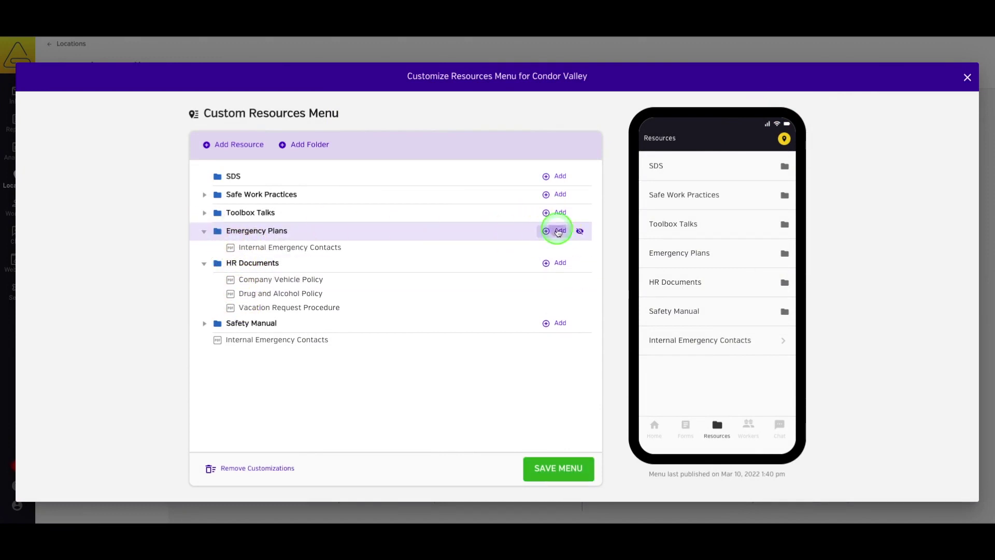
{"action": "left_click", "coordinate": [563, 229]}
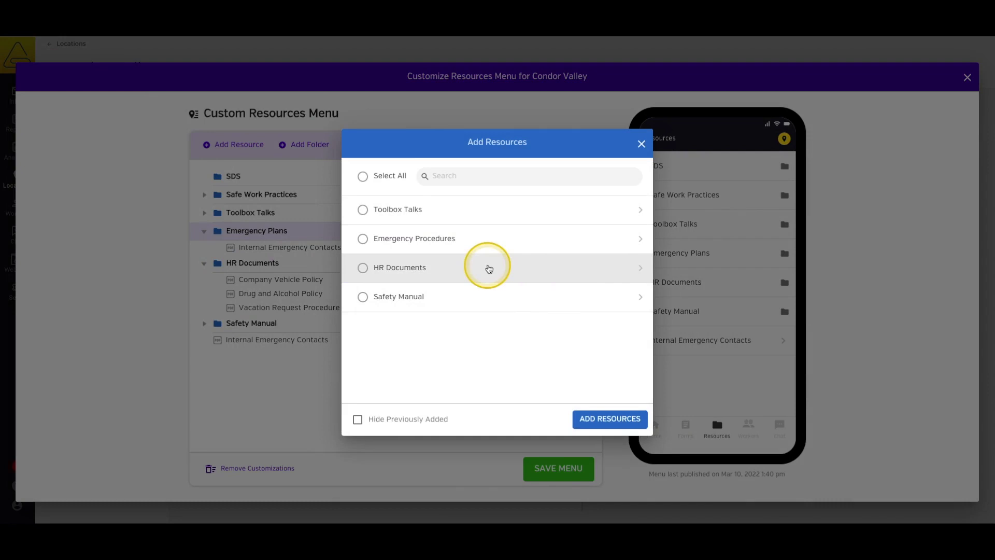
{"action": "left_click", "coordinate": [488, 269]}
{"action": "left_click", "coordinate": [502, 380]}
{"action": "left_click", "coordinate": [586, 421]}
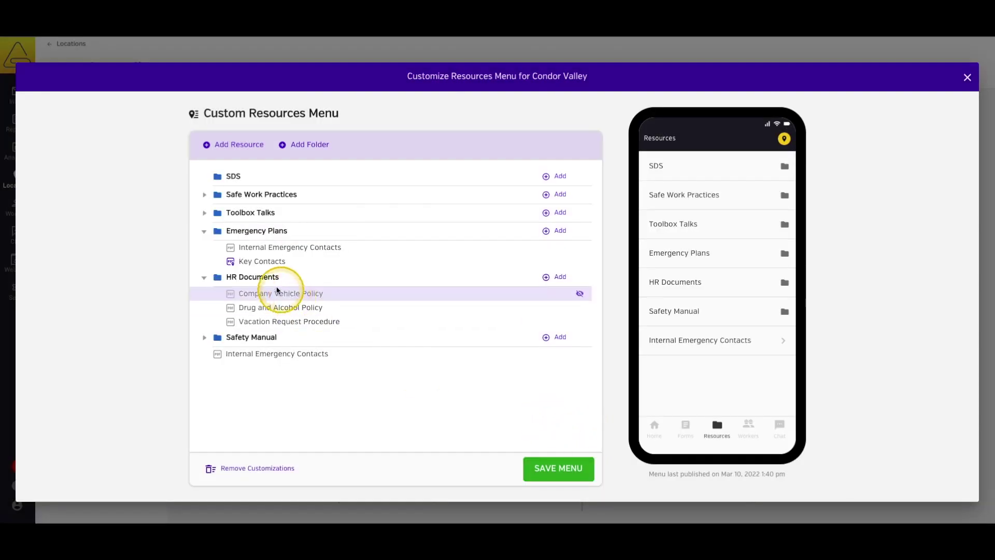
- Save the customized resources menu and go to Condor Valley's Signed Documents page
{"action": "mouse_move", "coordinate": [232, 263]}
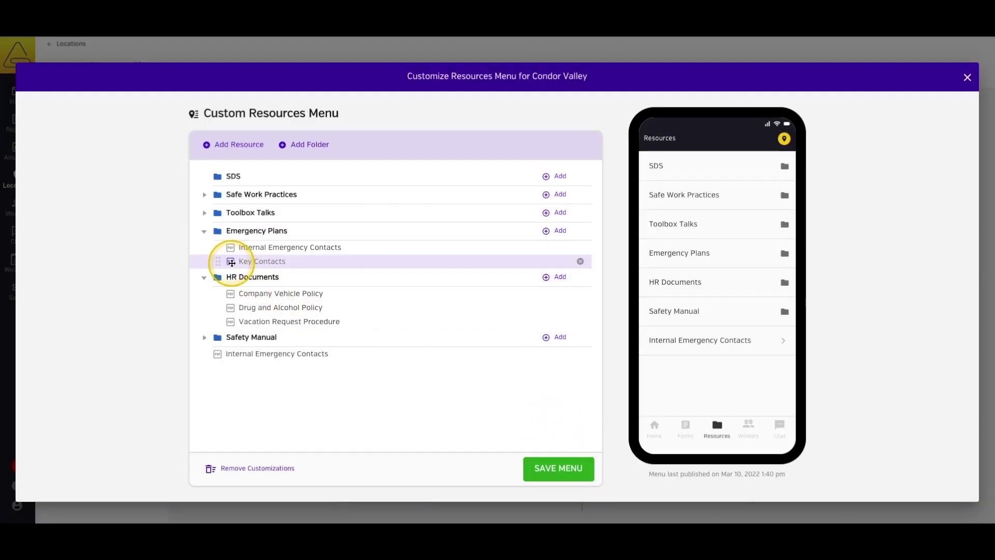
{"action": "left_click", "coordinate": [541, 472]}
{"action": "left_click", "coordinate": [967, 77]}
{"action": "left_click", "coordinate": [119, 196]}
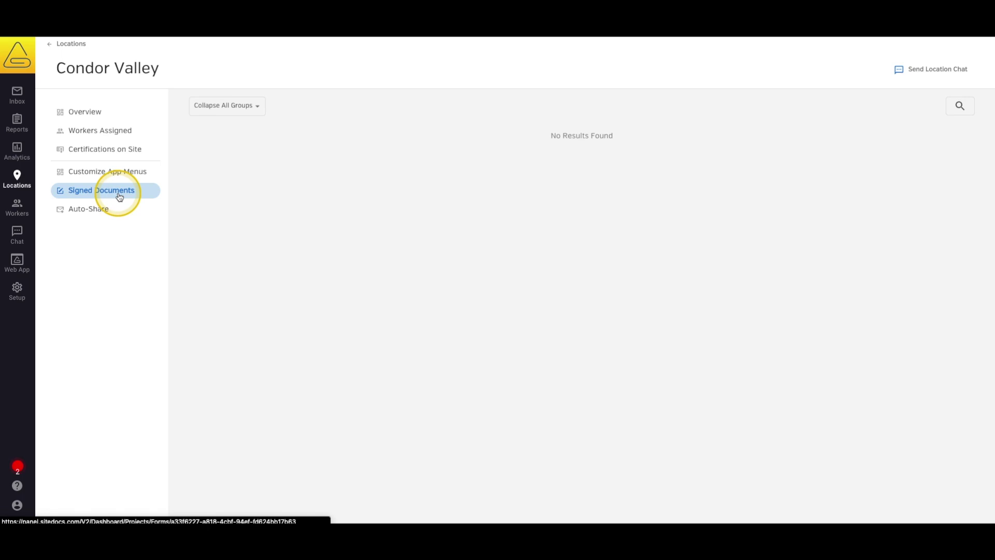
- Add an email auto-share recipient with Critical Incident Follow Up, Crane Pre-Shift Inspection and Driver's Vehicle Inspection Report forms
{"action": "left_click", "coordinate": [88, 209]}
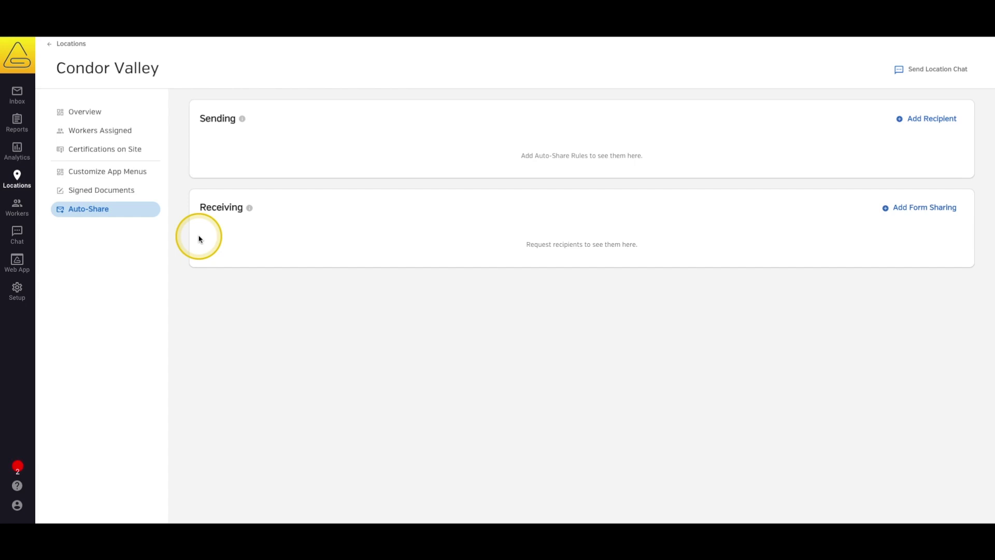
{"action": "left_click", "coordinate": [915, 119]}
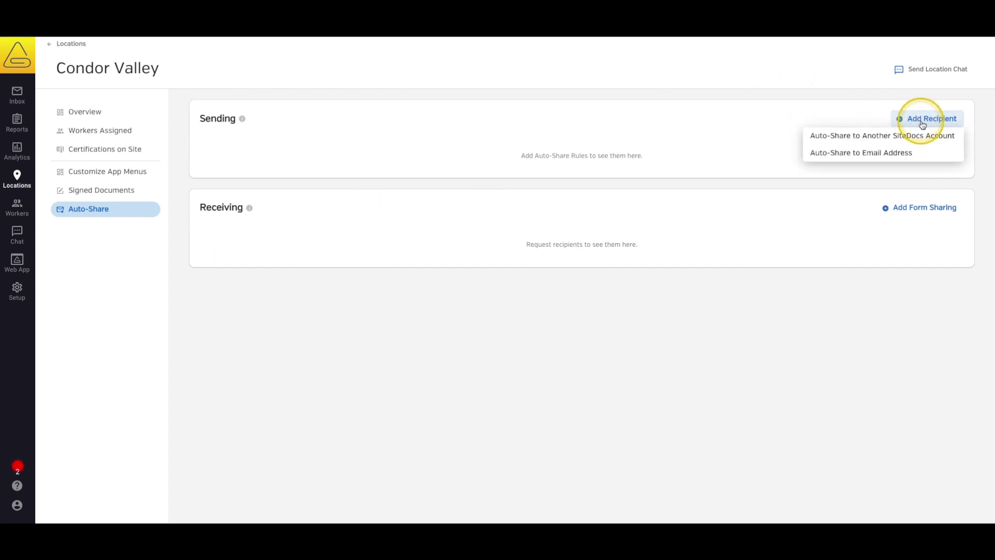
{"action": "left_click", "coordinate": [939, 155]}
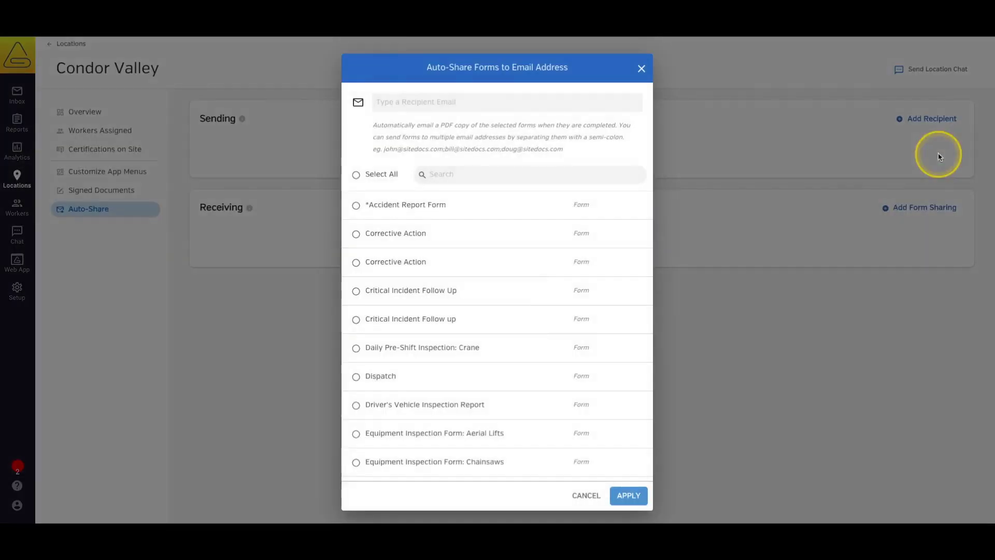
{"action": "left_click", "coordinate": [464, 297]}
{"action": "left_click", "coordinate": [449, 347]}
{"action": "left_click", "coordinate": [443, 409]}
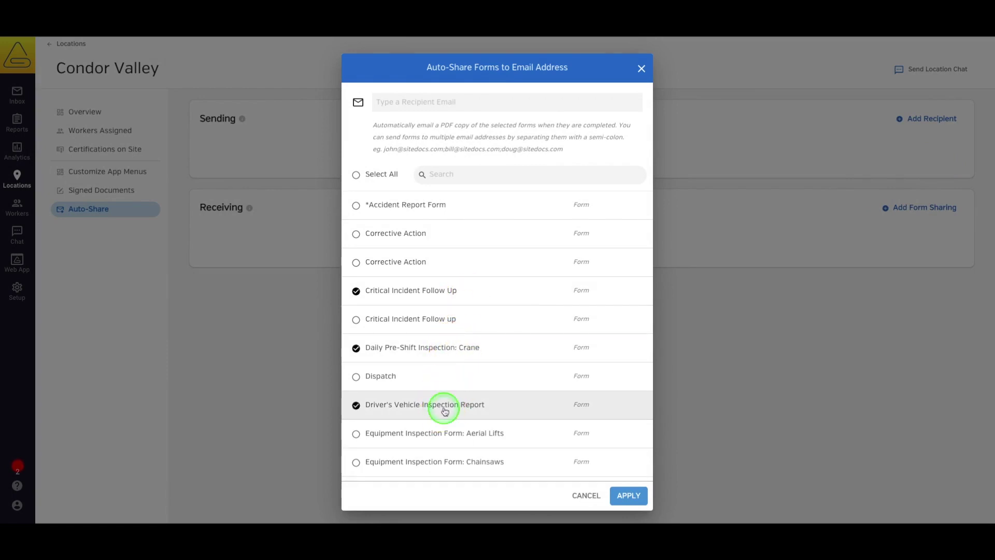
- Set the recipient to the support email address and apply the auto-share rule
{"action": "left_click", "coordinate": [445, 104]}
{"action": "type", "text": "supp"}
{"action": "left_click", "coordinate": [443, 115]}
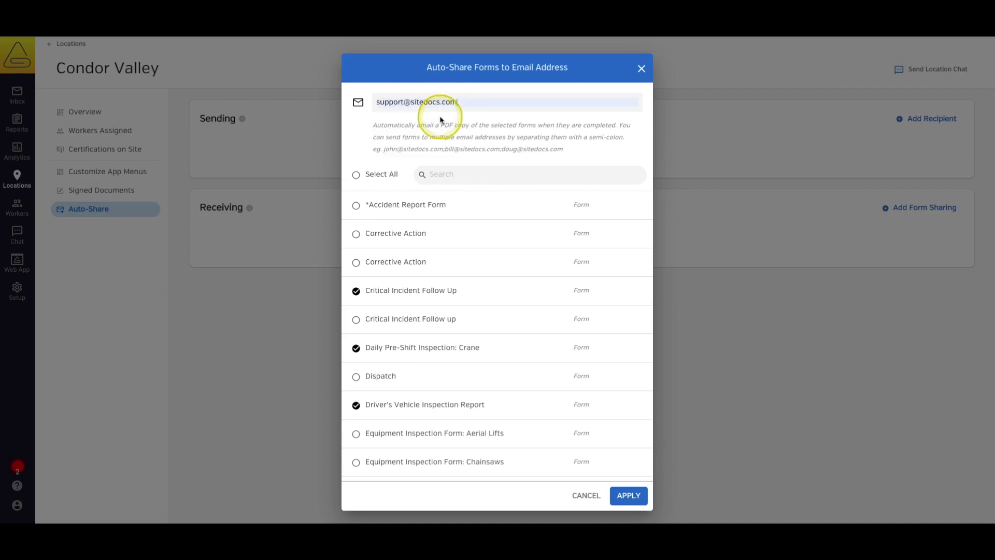
{"action": "left_click", "coordinate": [630, 496]}
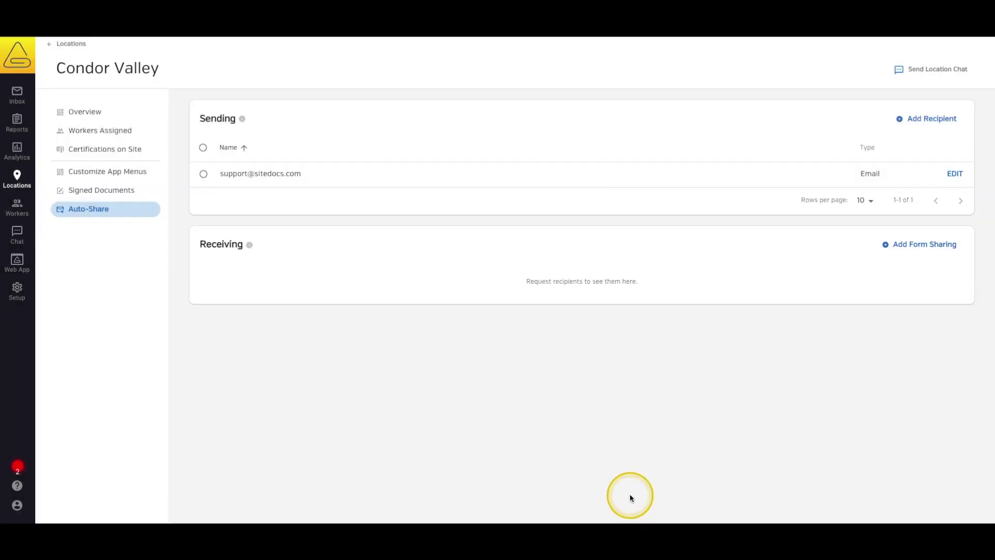